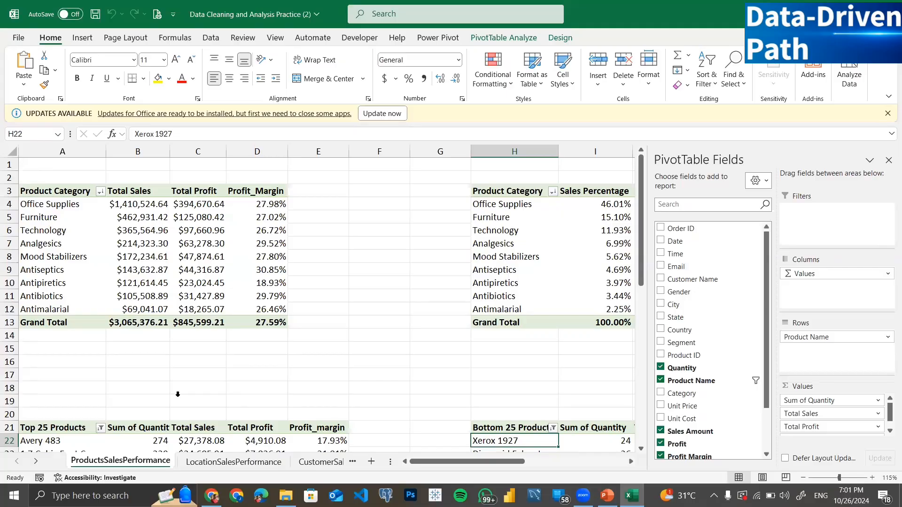
Start a new PivotChart from the product category pivot table with total sales, total profit and profit margin
{"action": "left_click", "coordinate": [159, 284]}
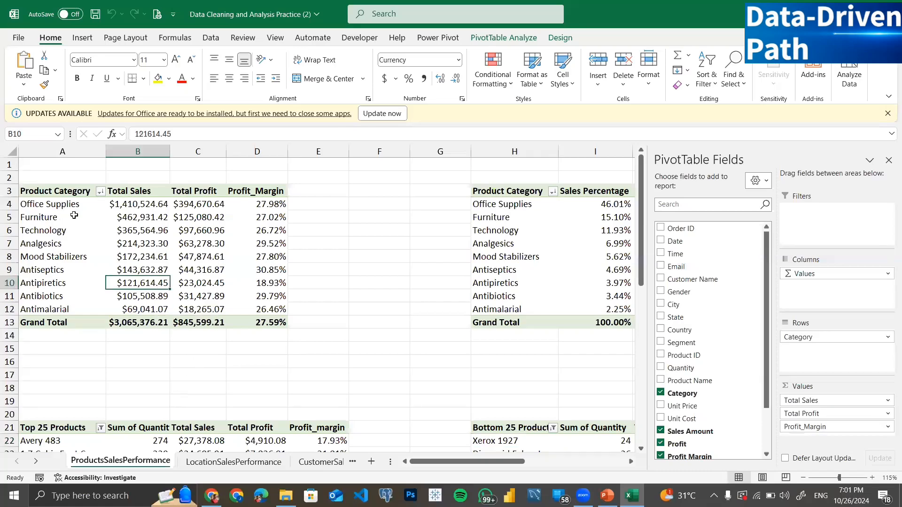
{"action": "mouse_move", "coordinate": [114, 255]}
{"action": "left_click", "coordinate": [86, 256]}
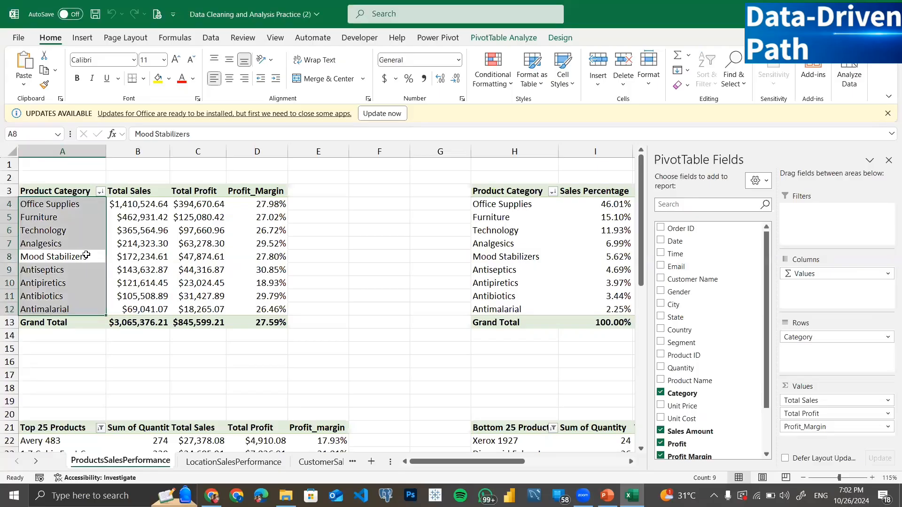
{"action": "left_click", "coordinate": [86, 261]}
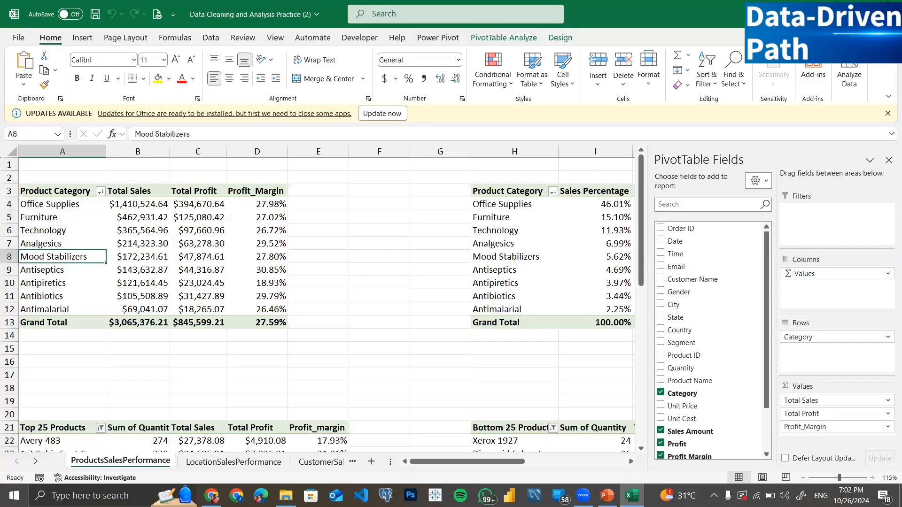
{"action": "left_click", "coordinate": [507, 41]}
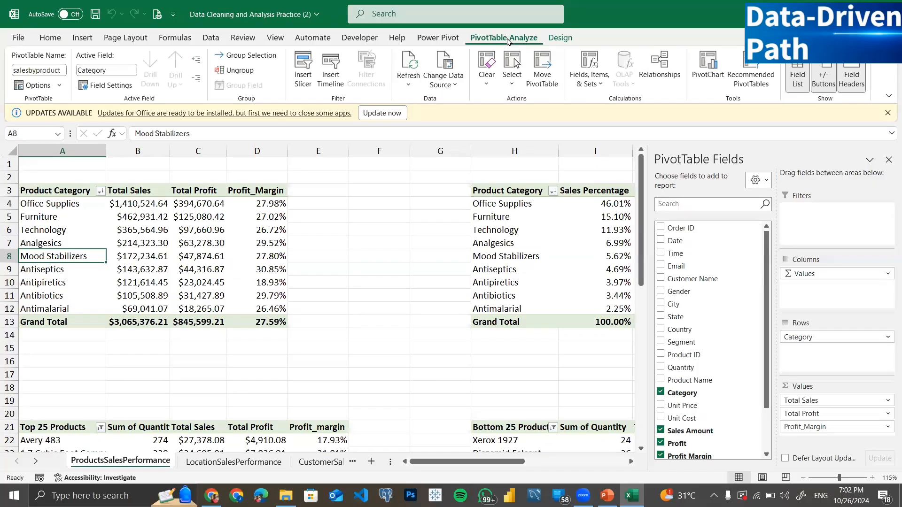
{"action": "left_click", "coordinate": [708, 62]}
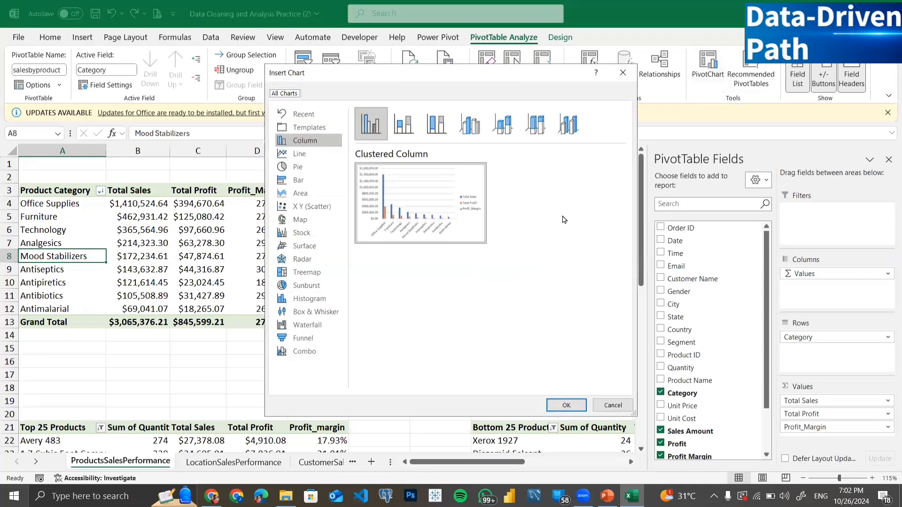
Preview the Pie and 3-D Pie chart types for the category data
{"action": "mouse_move", "coordinate": [438, 232]}
{"action": "left_click", "coordinate": [321, 174]}
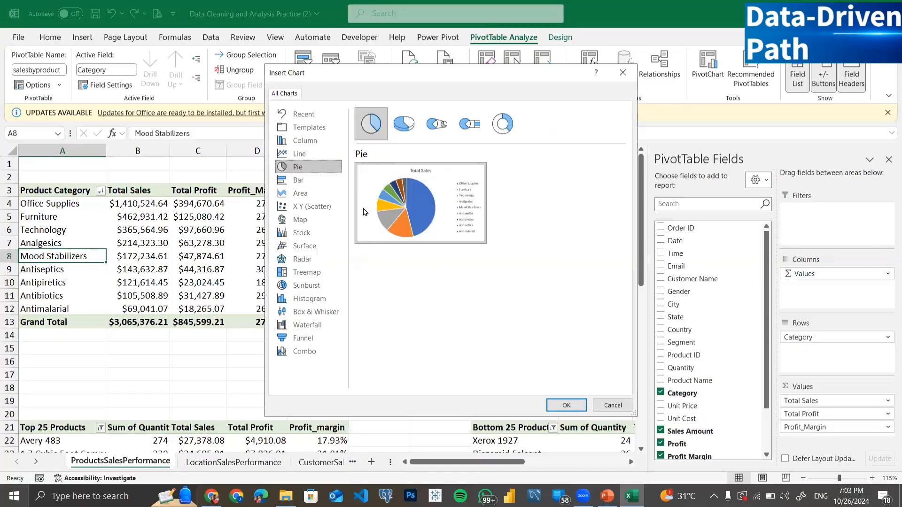
{"action": "mouse_move", "coordinate": [398, 208]}
{"action": "mouse_move", "coordinate": [476, 205]}
{"action": "left_click", "coordinate": [407, 125]}
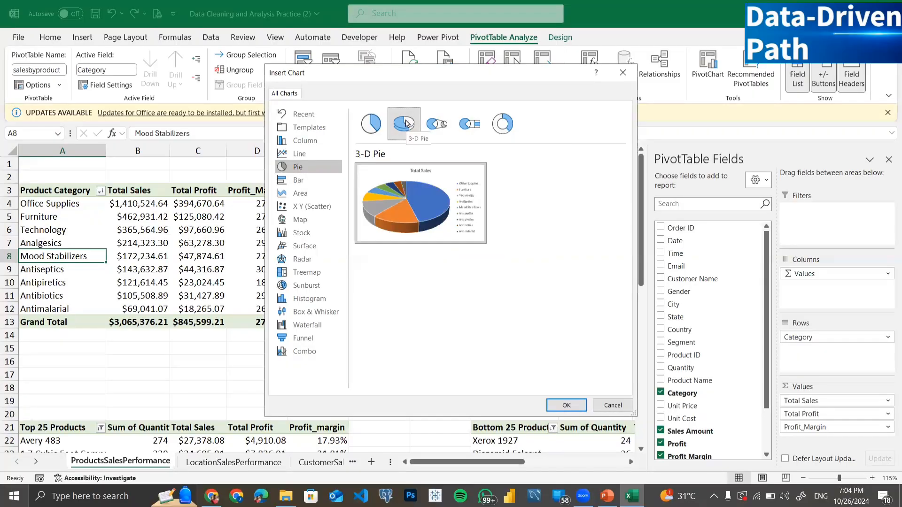
Compare the clustered, stacked, 100% stacked and 3-D clustered column previews for the category data
{"action": "left_click", "coordinate": [317, 143]}
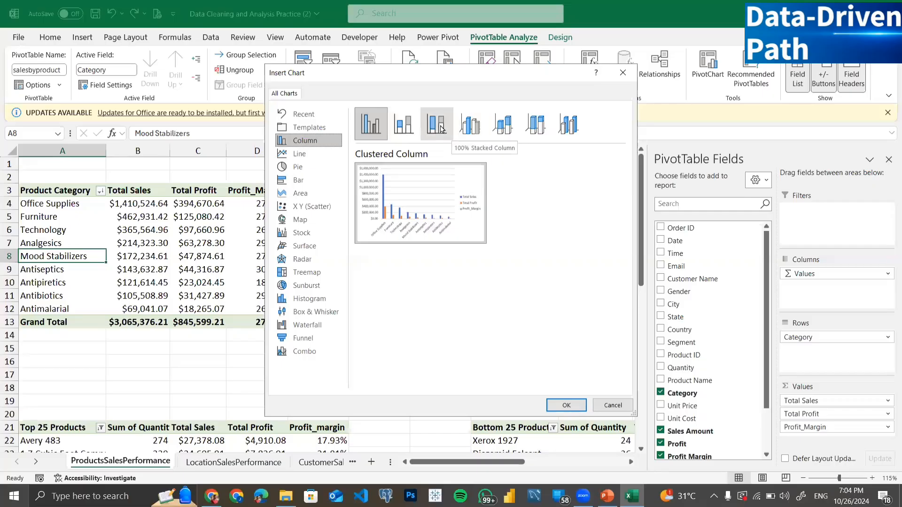
{"action": "left_click", "coordinate": [471, 124]}
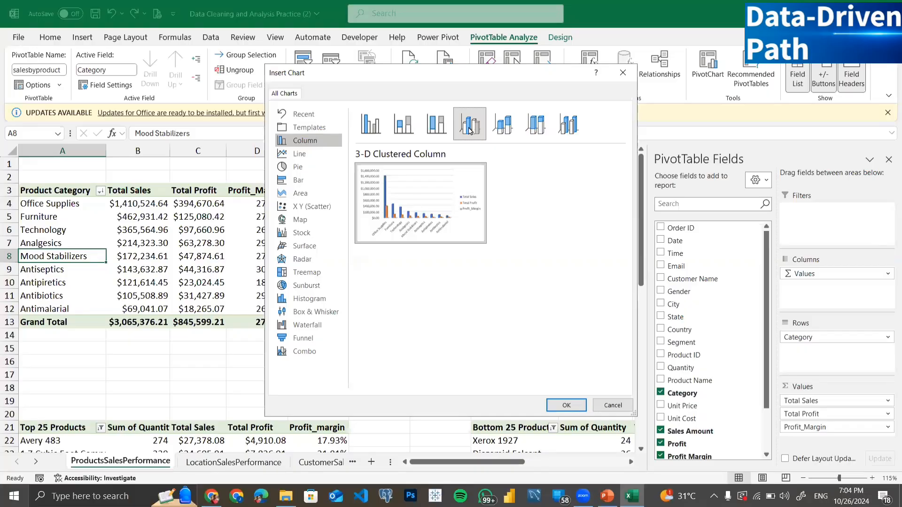
{"action": "left_click", "coordinate": [434, 130]}
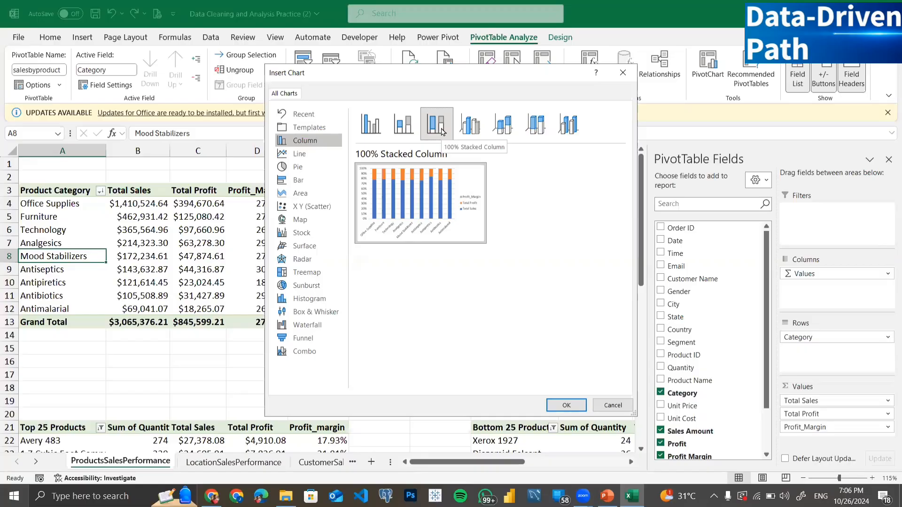
{"action": "left_click", "coordinate": [371, 130]}
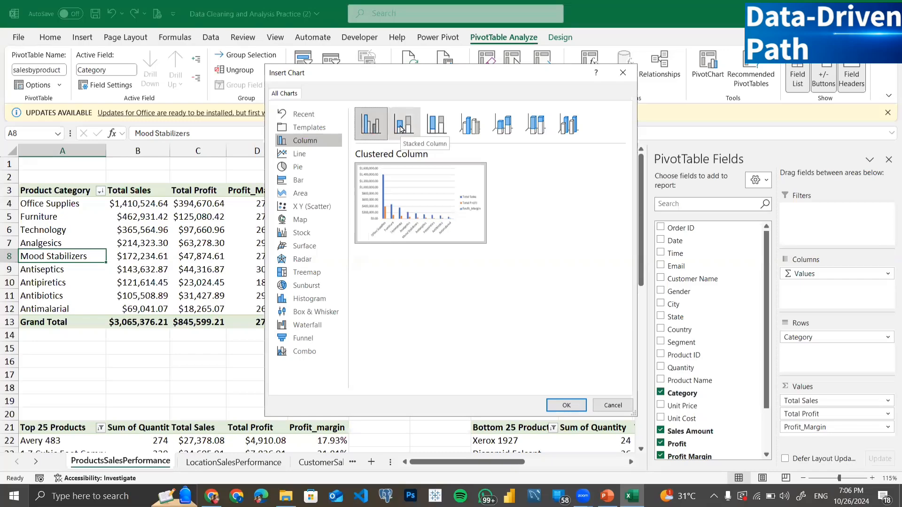
{"action": "left_click", "coordinate": [402, 130]}
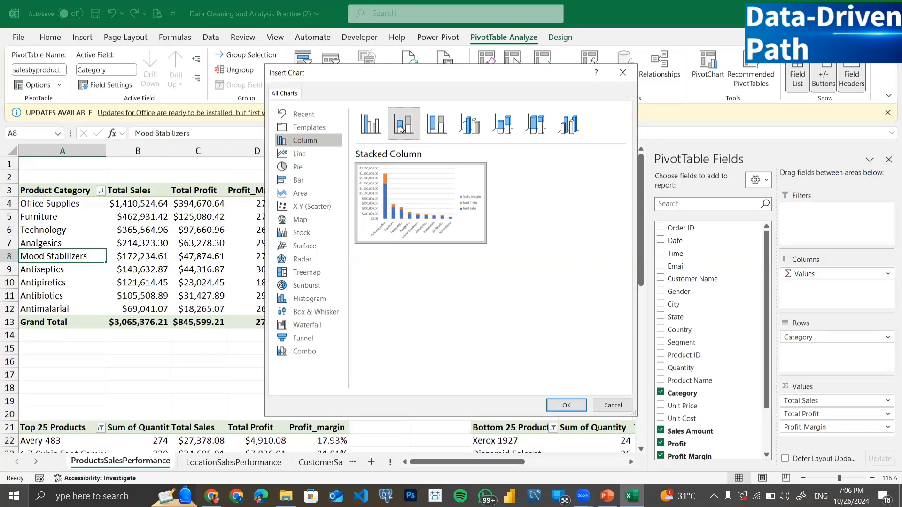
{"action": "left_click", "coordinate": [368, 122]}
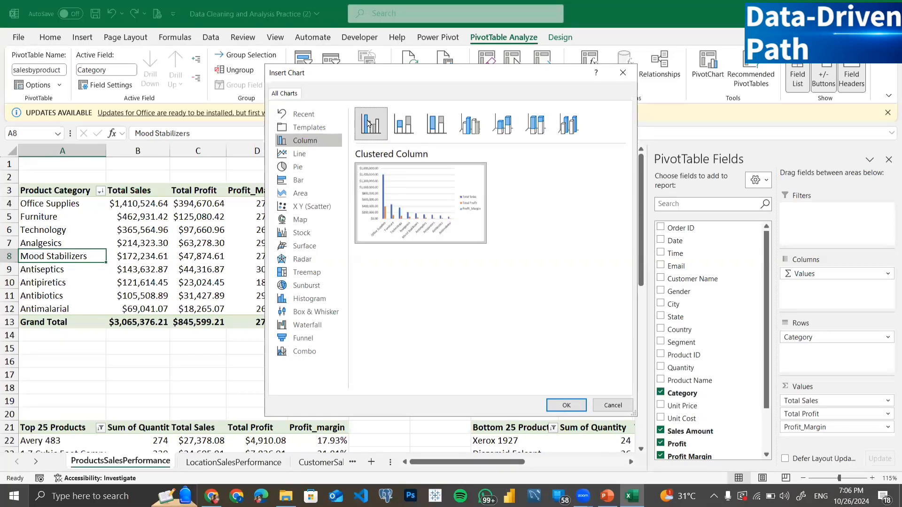
{"action": "left_click", "coordinate": [398, 127]}
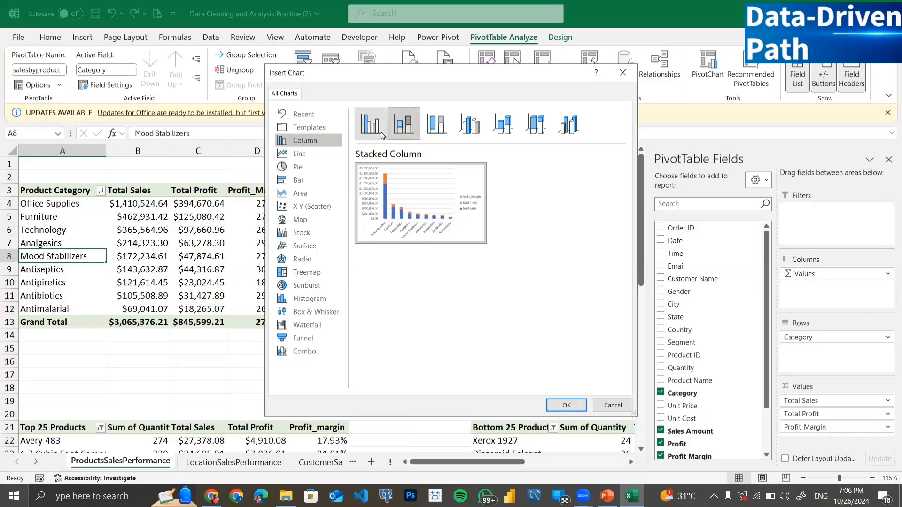
Compare the clustered bar, stacked bar, pie and doughnut previews for the category data
{"action": "left_click", "coordinate": [301, 180]}
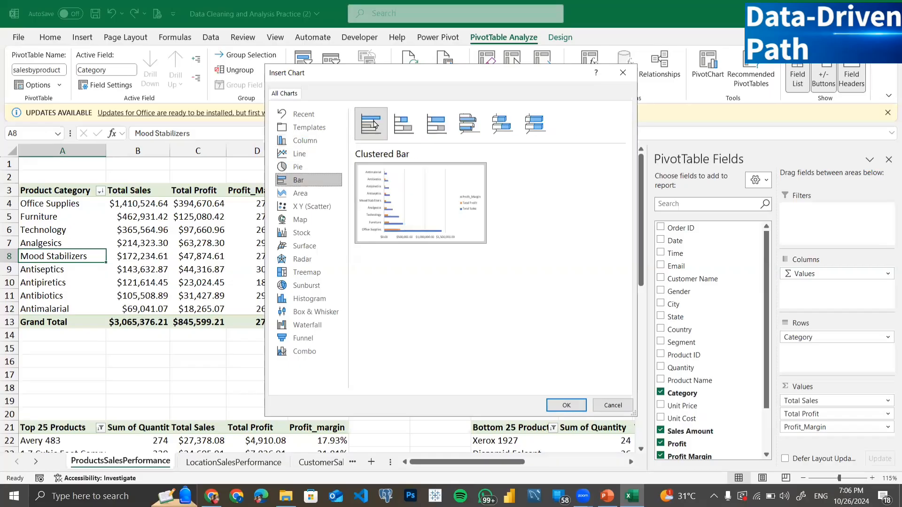
{"action": "left_click", "coordinate": [402, 124]}
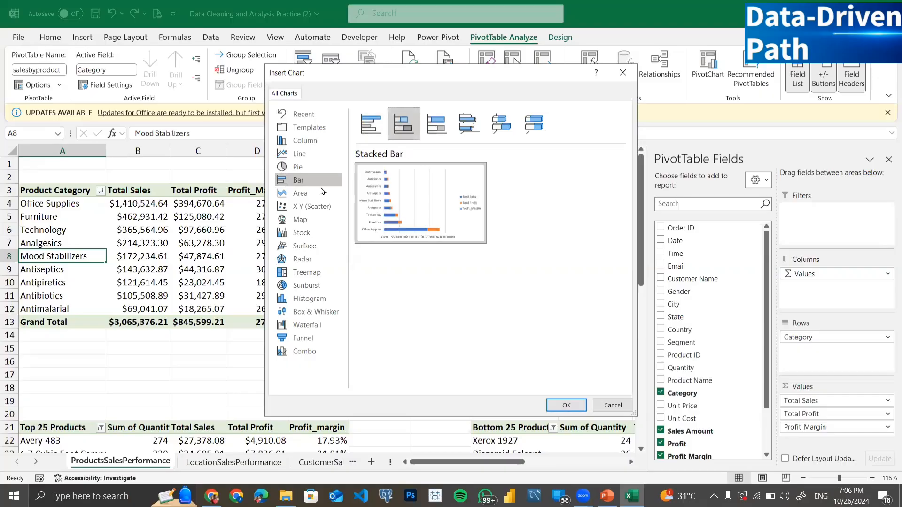
{"action": "left_click", "coordinate": [298, 167]}
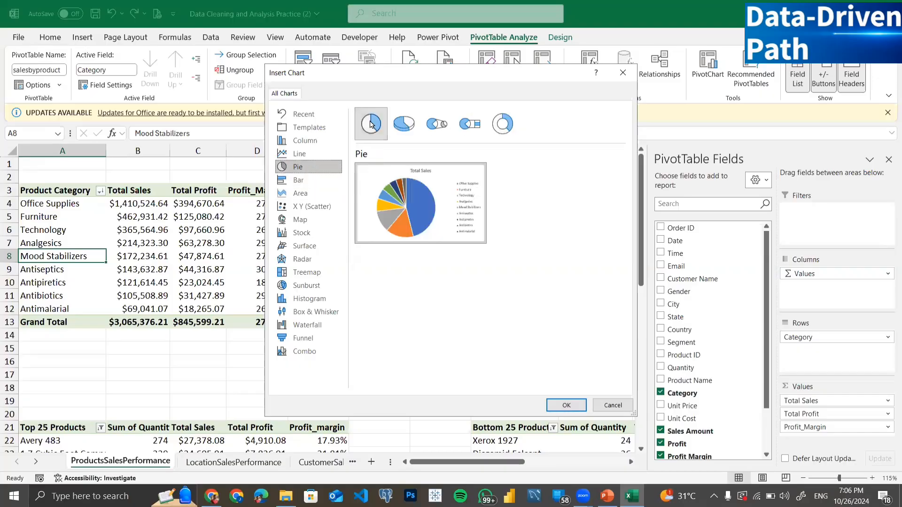
{"action": "left_click", "coordinate": [503, 124]}
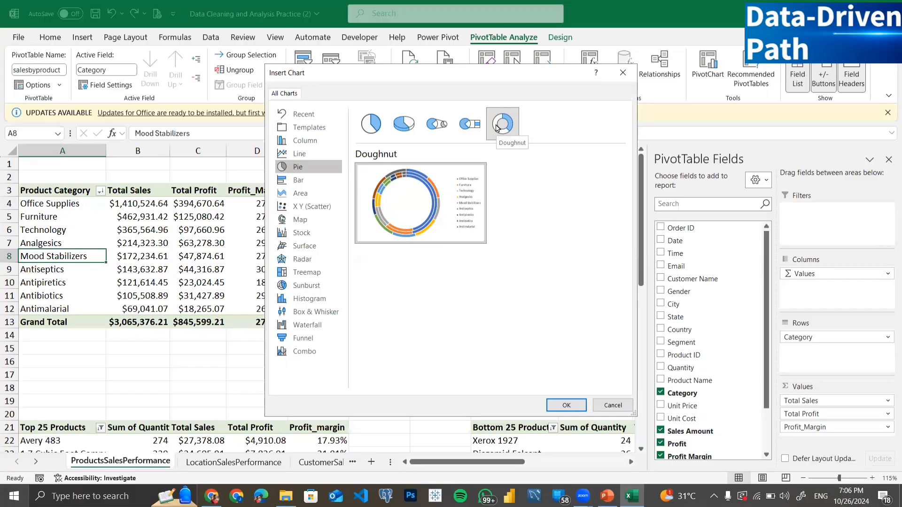
{"action": "left_click", "coordinate": [371, 133]}
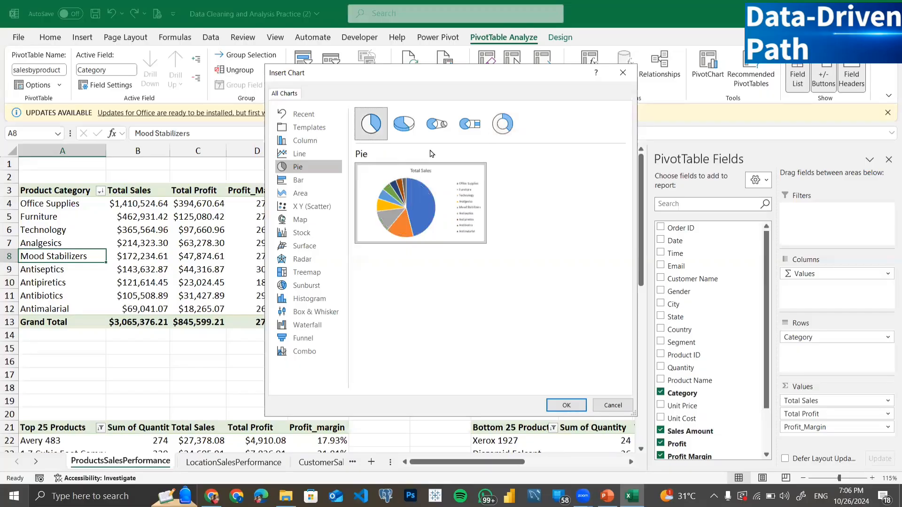
{"action": "left_click", "coordinate": [502, 135]}
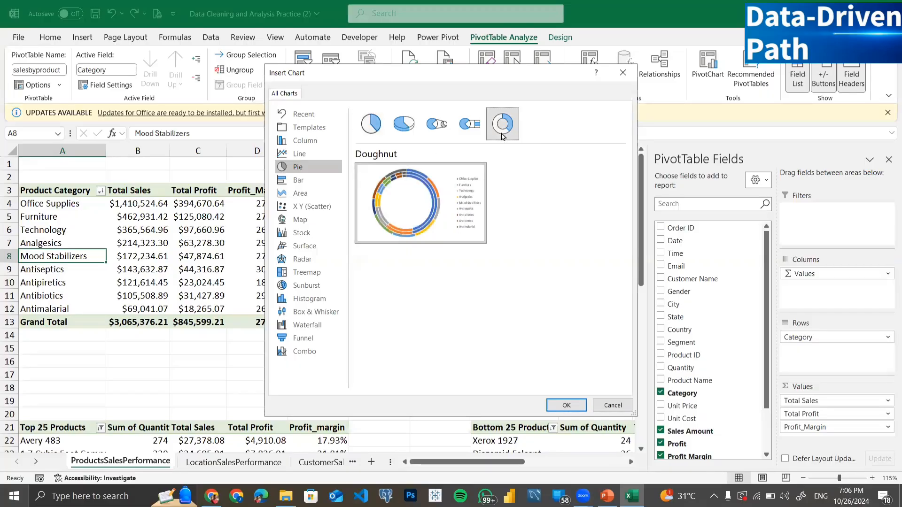
{"action": "mouse_move", "coordinate": [410, 187]}
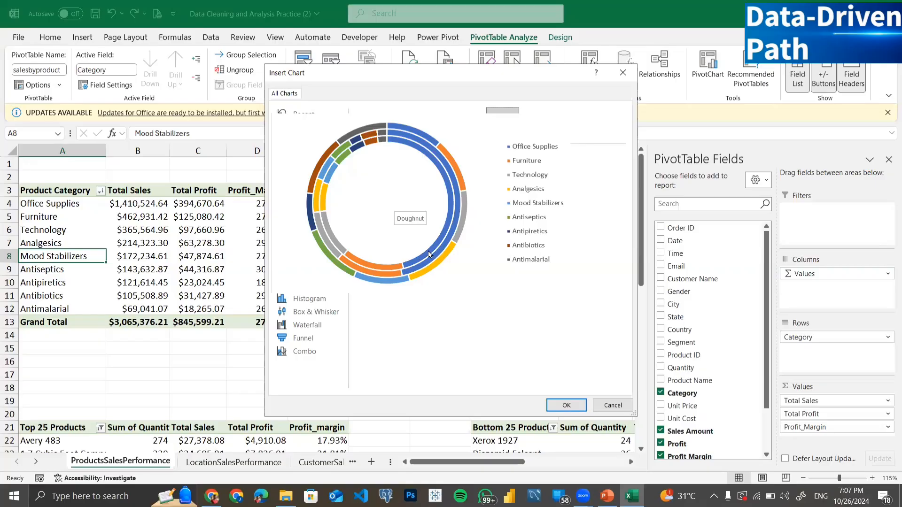
{"action": "left_click", "coordinate": [368, 125]}
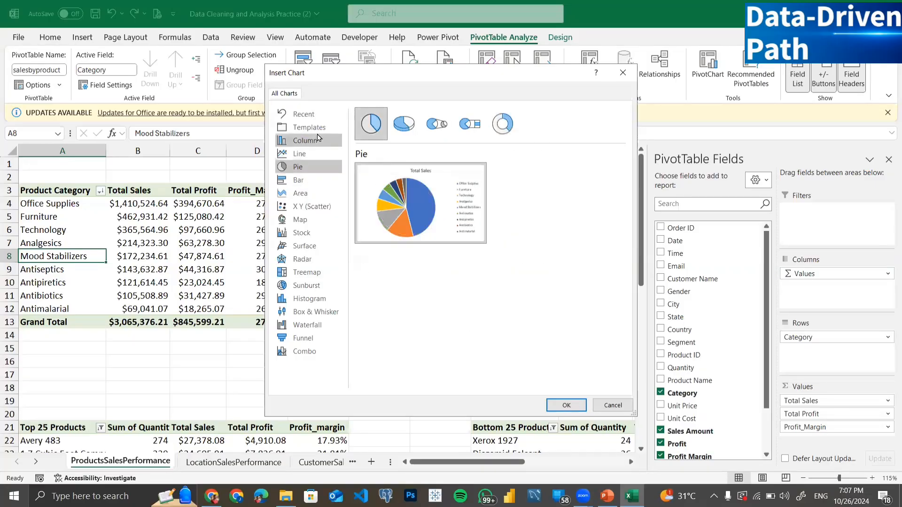
Insert a Clustered Bar PivotChart of the product categories and move it up to the first rows of the sheet
{"action": "left_click", "coordinate": [303, 180]}
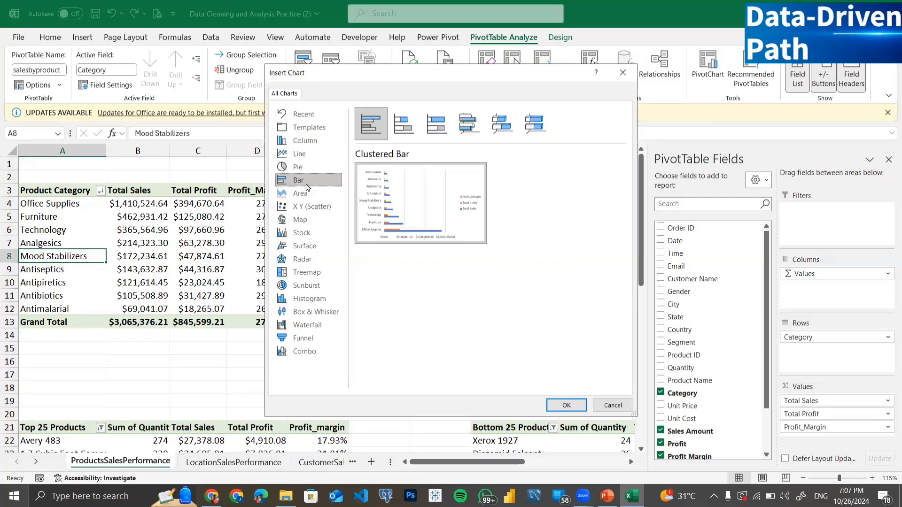
{"action": "mouse_move", "coordinate": [386, 230]}
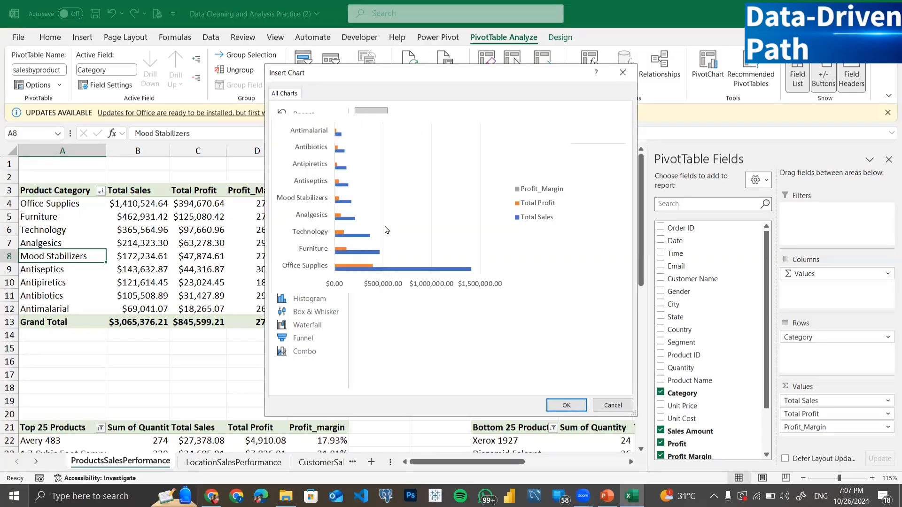
{"action": "left_click", "coordinate": [565, 407]}
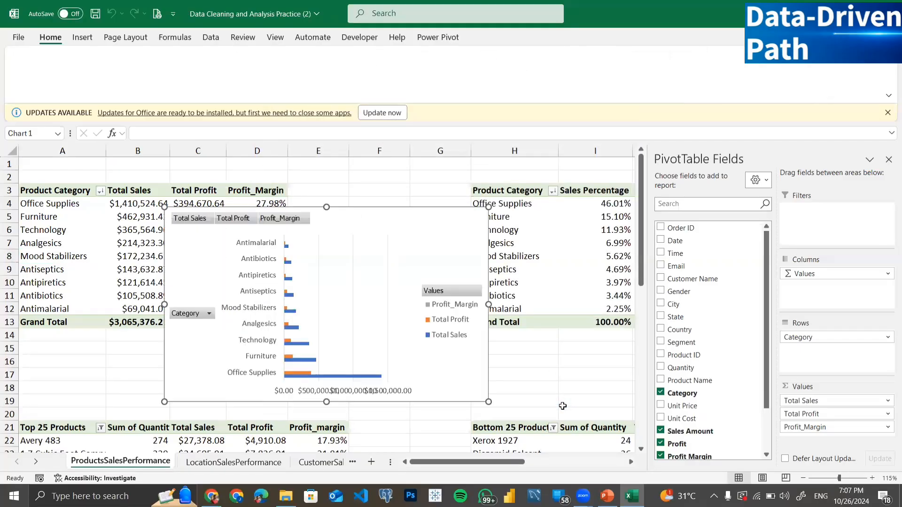
{"action": "left_click_drag", "start_coordinate": [426, 230], "coordinate": [521, 170]}
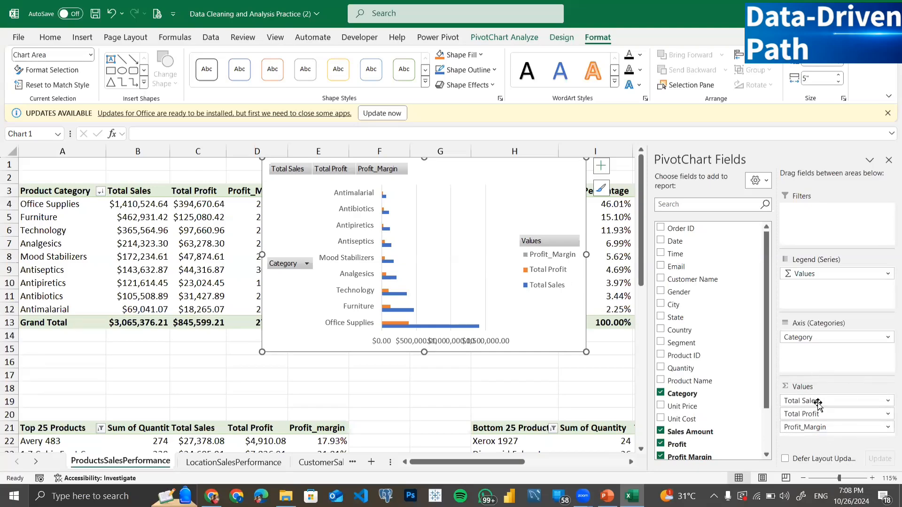
{"action": "double_click", "coordinate": [554, 176]}
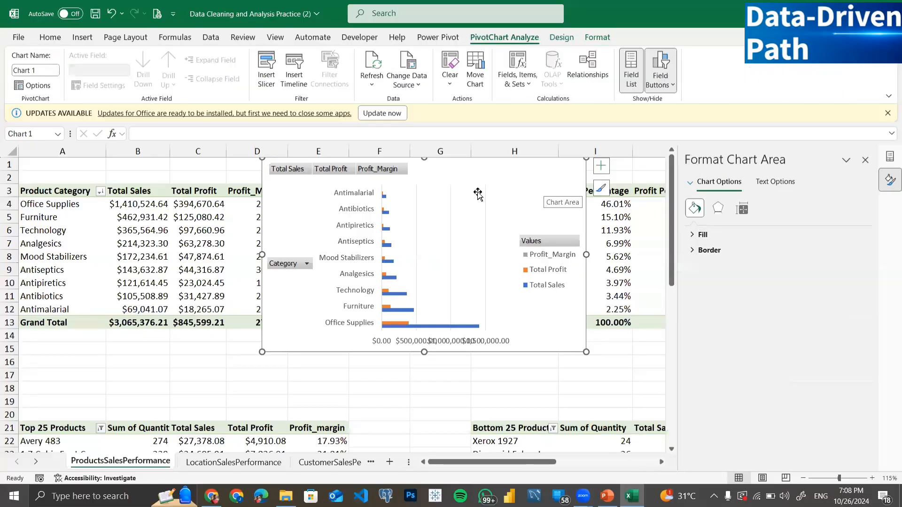
{"action": "left_click", "coordinate": [229, 222]}
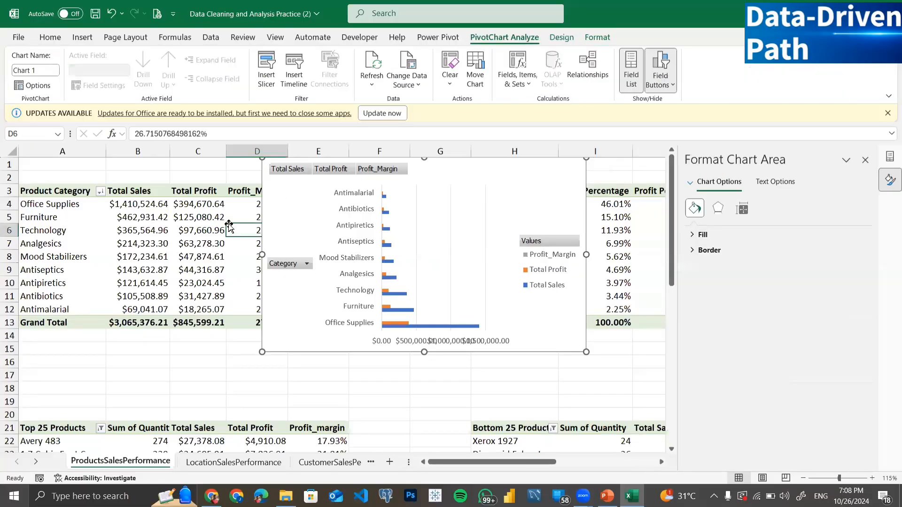
{"action": "left_click", "coordinate": [456, 216]}
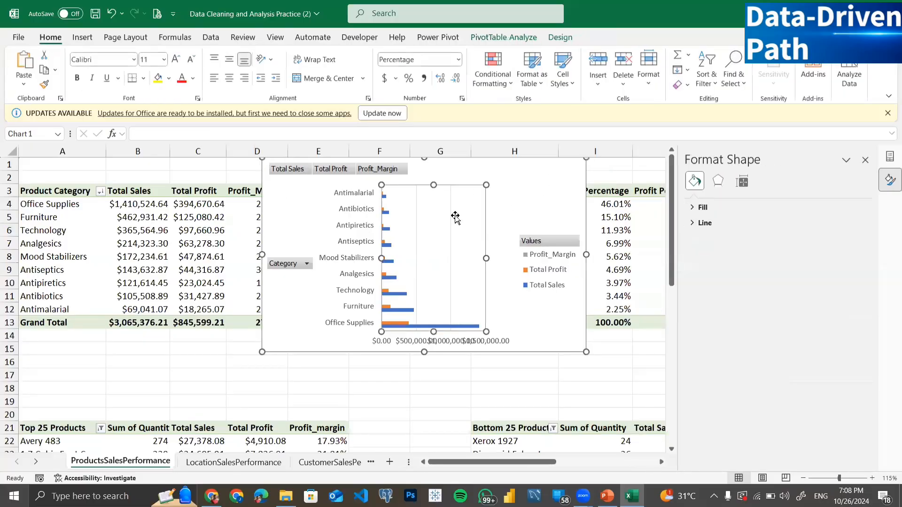
{"action": "left_click", "coordinate": [201, 239]}
{"action": "left_click", "coordinate": [518, 203]}
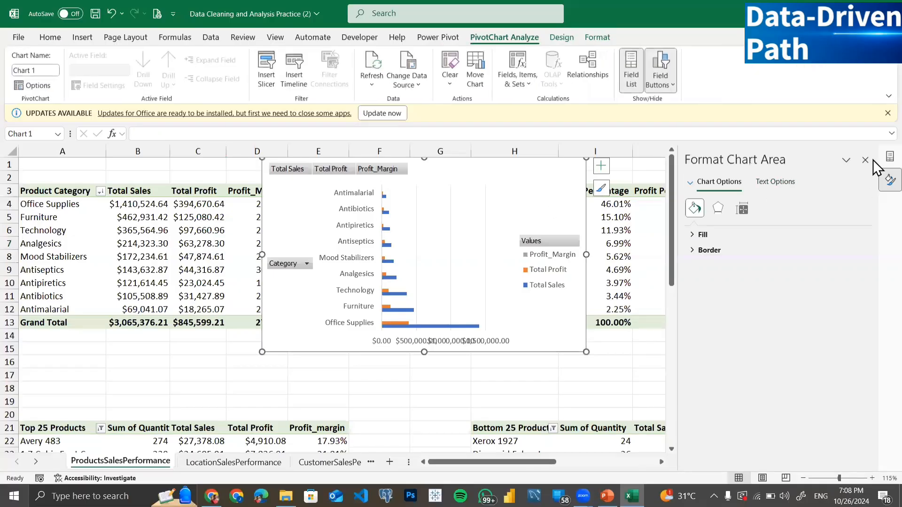
{"action": "left_click", "coordinate": [890, 156]}
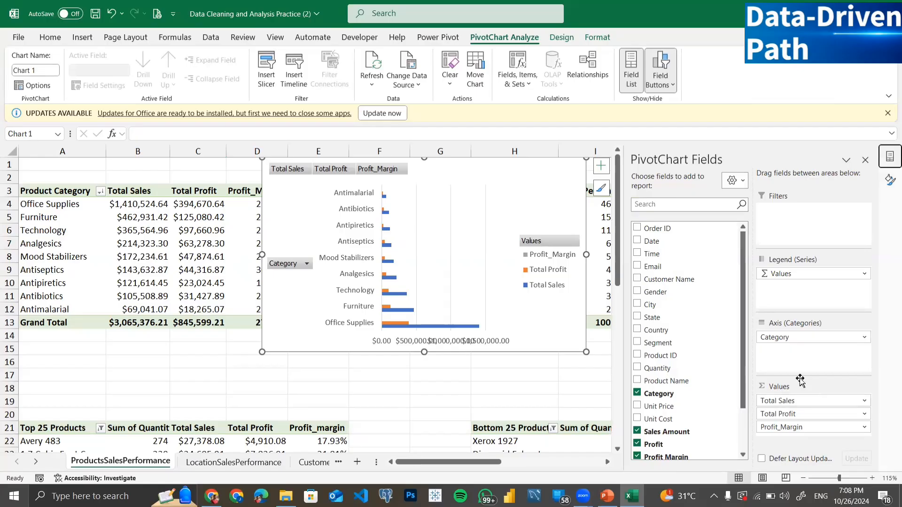
Remove Total Profit and Profit_Margin from the chart's values and move the chart over the product category pivot table
{"action": "left_click_drag", "start_coordinate": [790, 416], "coordinate": [713, 394]}
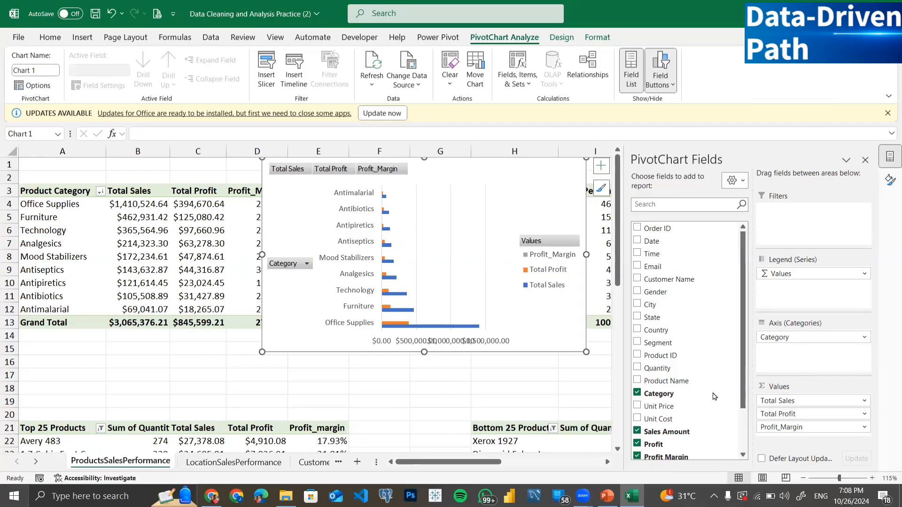
{"action": "left_click_drag", "start_coordinate": [778, 415], "coordinate": [695, 391]}
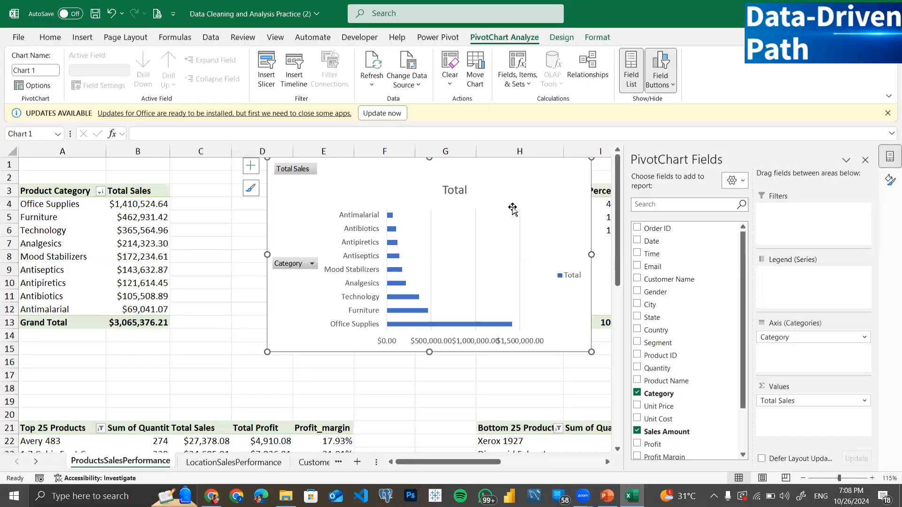
{"action": "mouse_move", "coordinate": [426, 212]}
{"action": "left_mouse_down"}
{"action": "mouse_move", "coordinate": [406, 217]}
{"action": "mouse_move", "coordinate": [415, 207]}
{"action": "mouse_move", "coordinate": [221, 187]}
{"action": "left_mouse_up"}
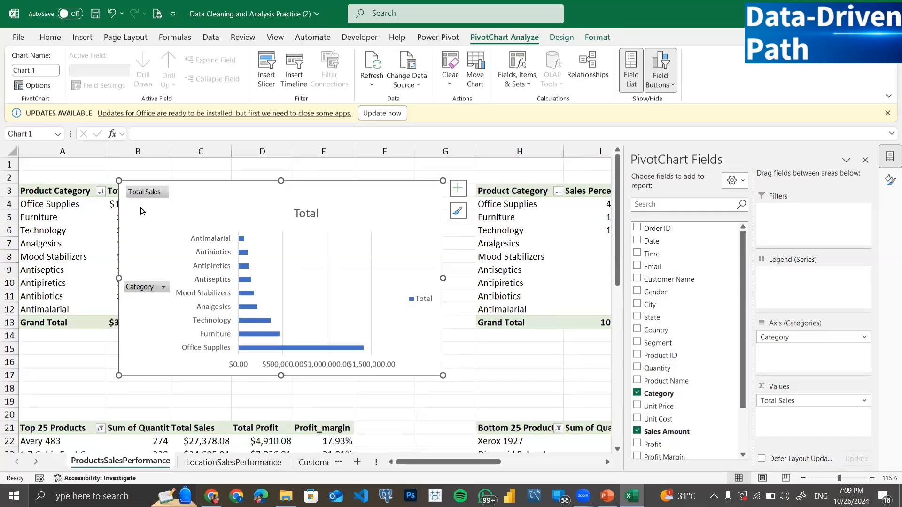
Hide all field buttons on the product category PivotChart
{"action": "right_click", "coordinate": [147, 292]}
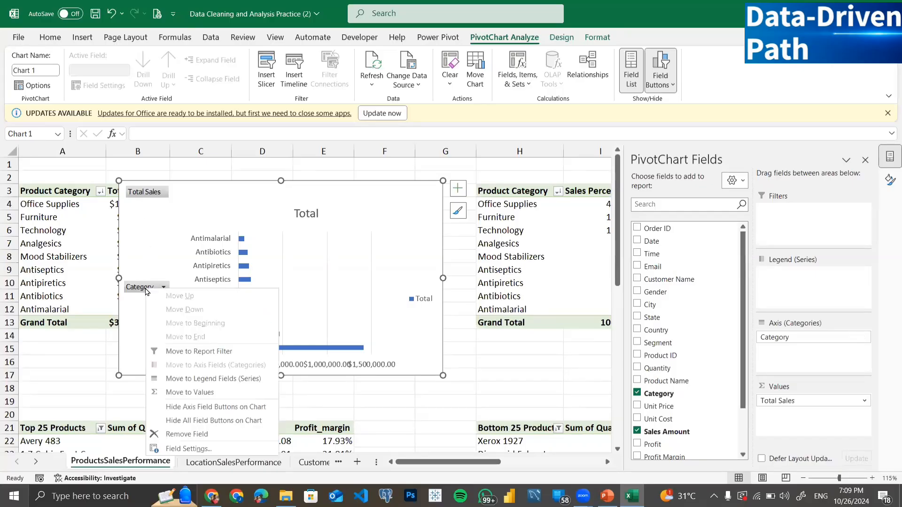
{"action": "left_click", "coordinate": [197, 421]}
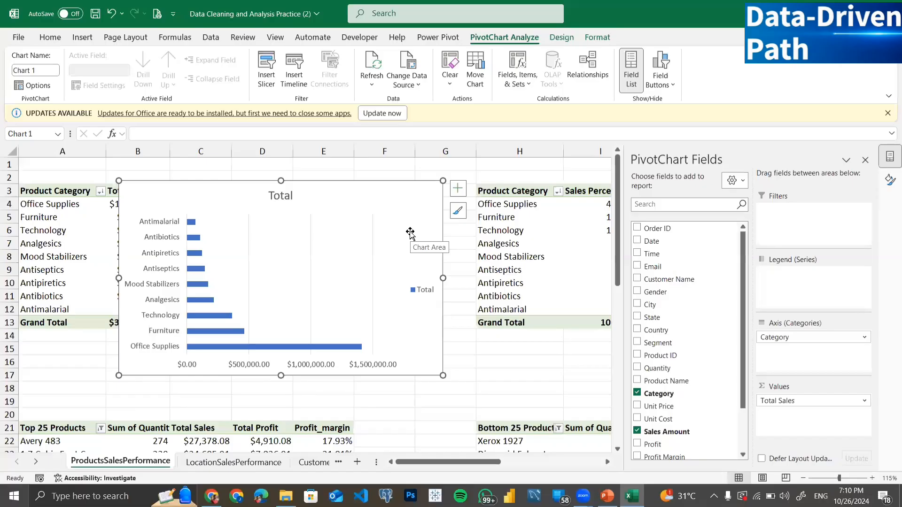
{"action": "left_click", "coordinate": [458, 189]}
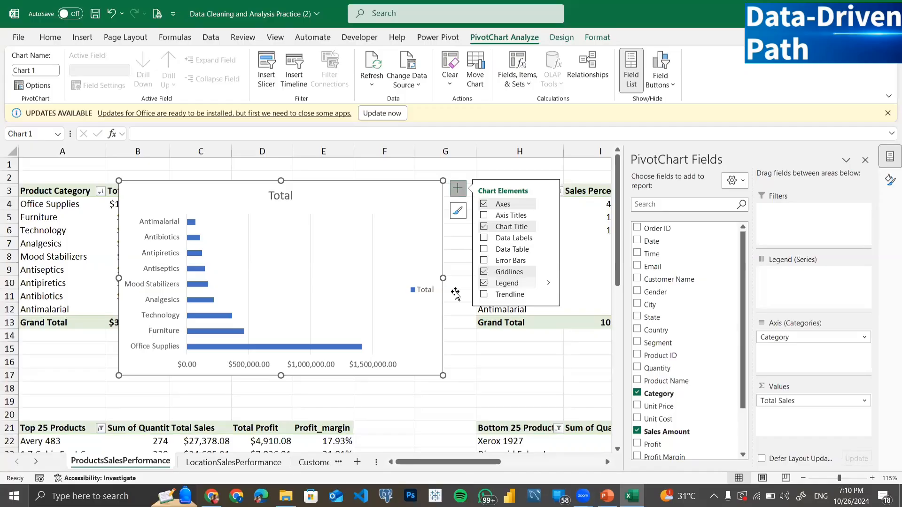
{"action": "left_click", "coordinate": [485, 283]}
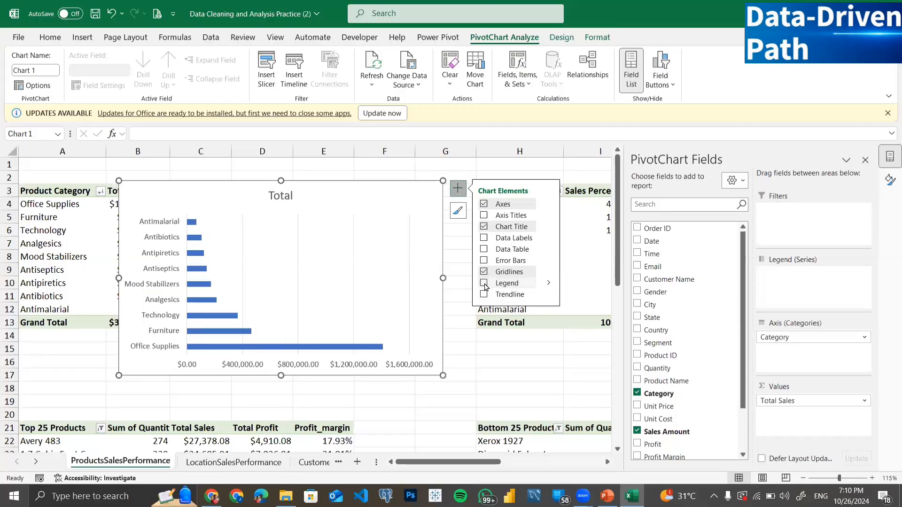
{"action": "left_click", "coordinate": [484, 283]}
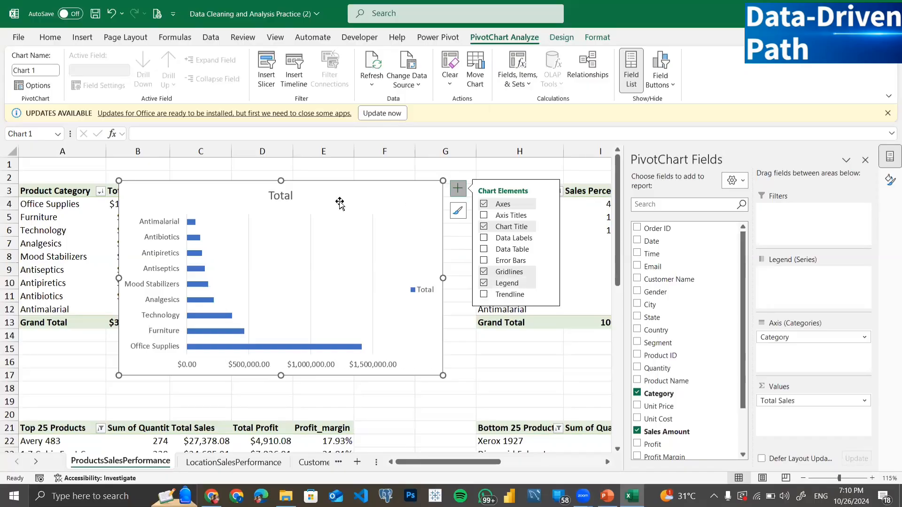
{"action": "left_click", "coordinate": [360, 174]}
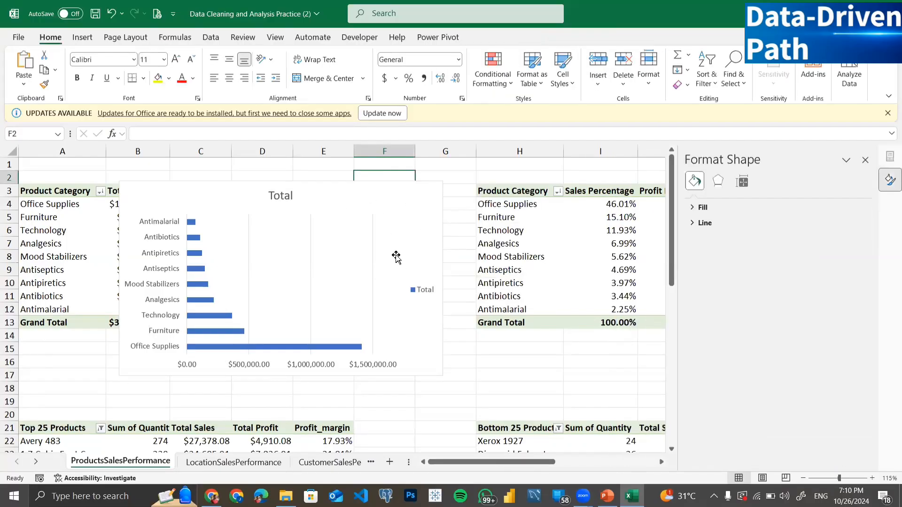
Delete the chart's legend and shift the chart sideways so it starts at about column C
{"action": "left_click", "coordinate": [402, 273]}
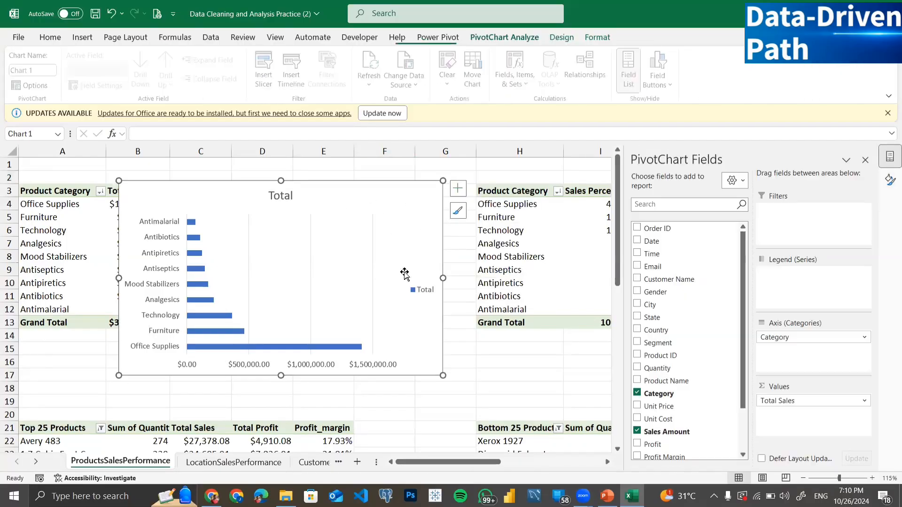
{"action": "left_click", "coordinate": [423, 291]}
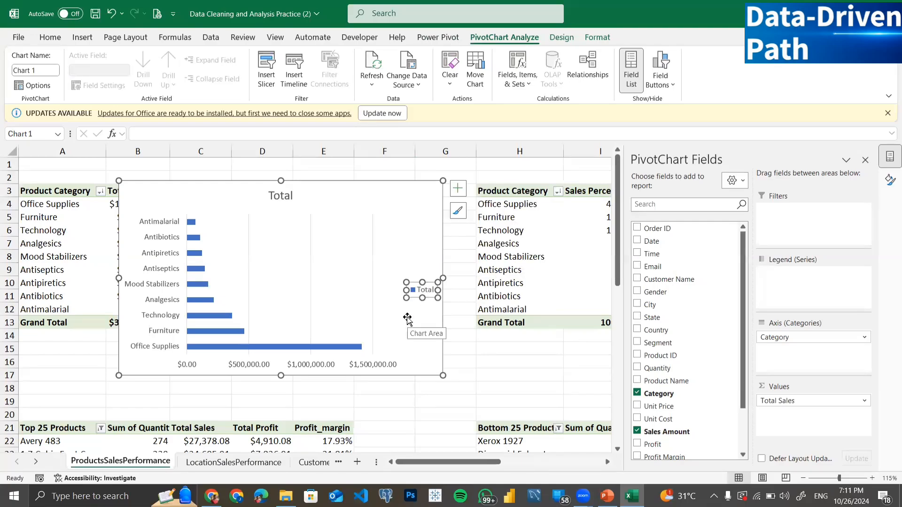
{"action": "key", "text": "Delete"}
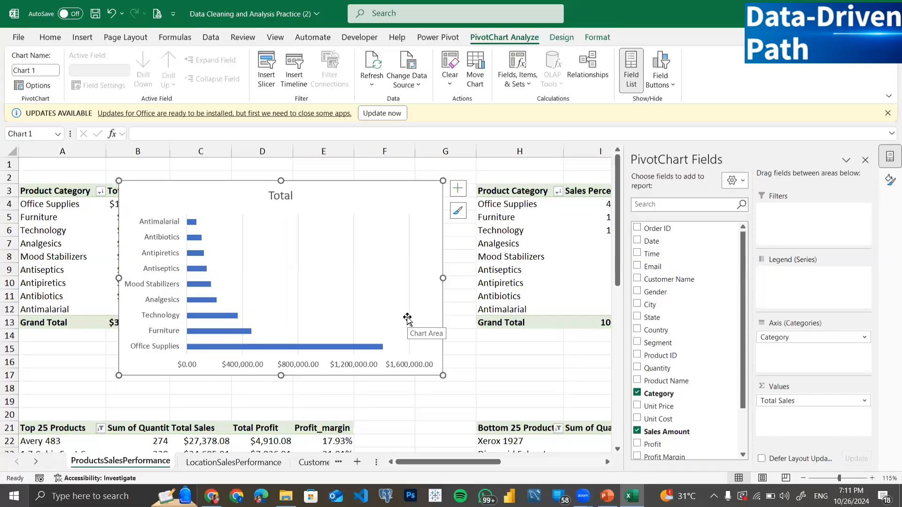
{"action": "left_click", "coordinate": [460, 187]}
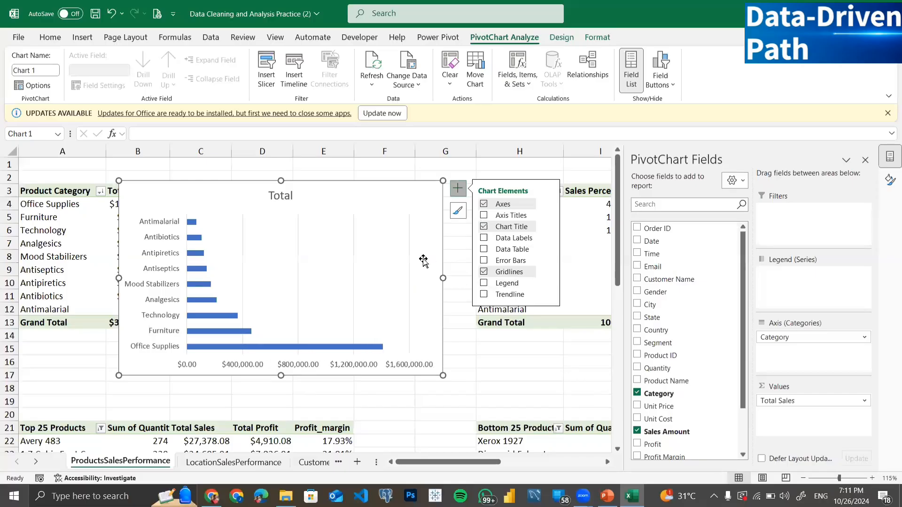
{"action": "left_click", "coordinate": [302, 60]}
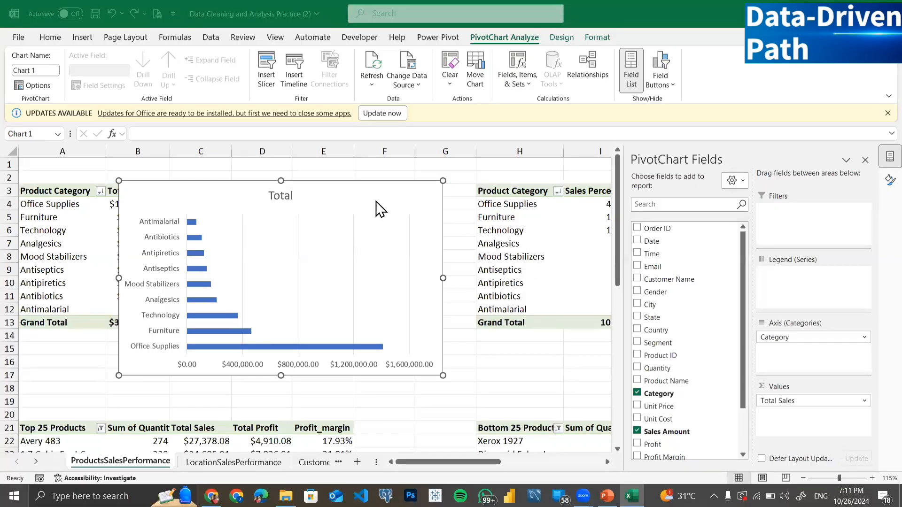
{"action": "left_click_drag", "start_coordinate": [399, 188], "coordinate": [442, 185]}
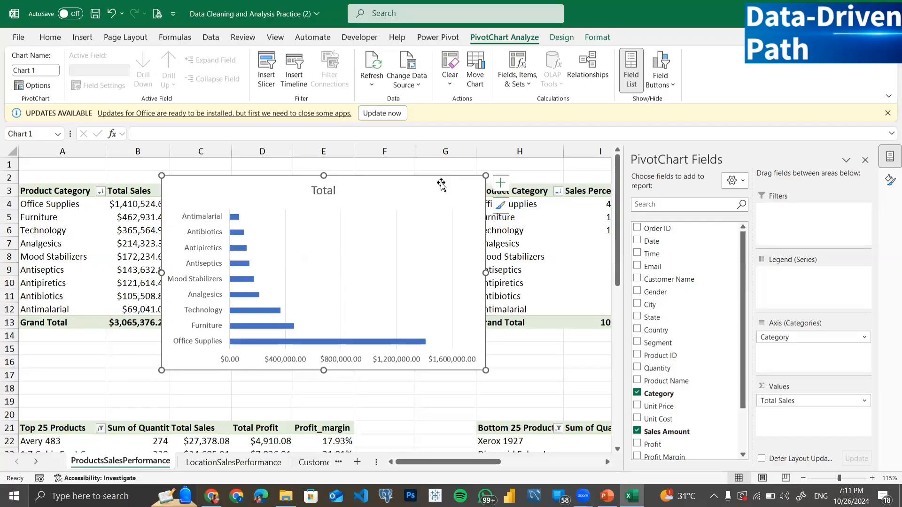
Replace the chart title with "Total Sales by Category"
{"action": "left_click", "coordinate": [321, 190]}
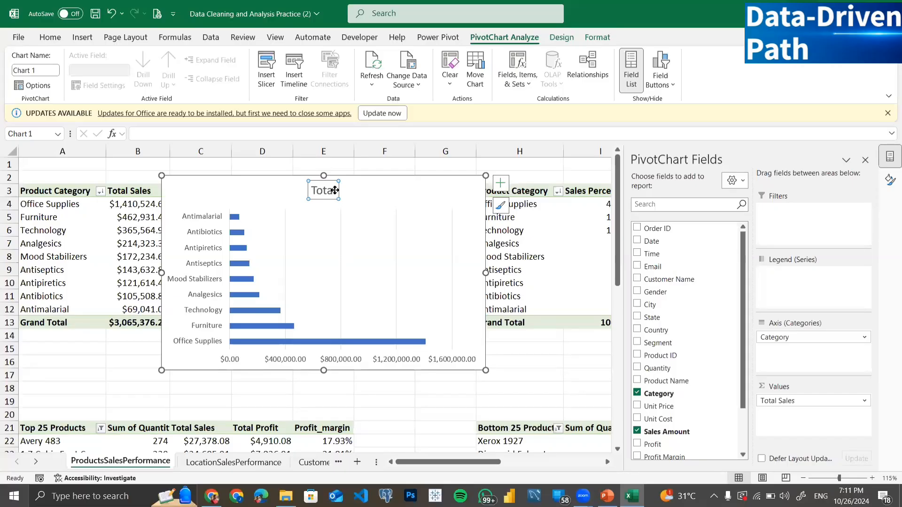
{"action": "left_click", "coordinate": [334, 190]}
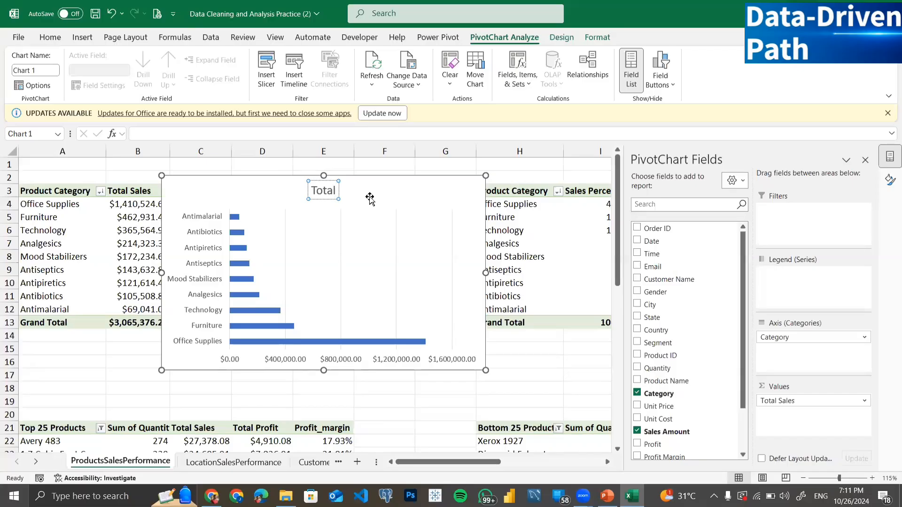
{"action": "key", "text": "BackSpace"}
{"action": "key", "text": "BackSpace"}
{"action": "key", "text": "BackSpace"}
{"action": "key", "text": "BackSpace"}
{"action": "key", "text": "BackSpace"}
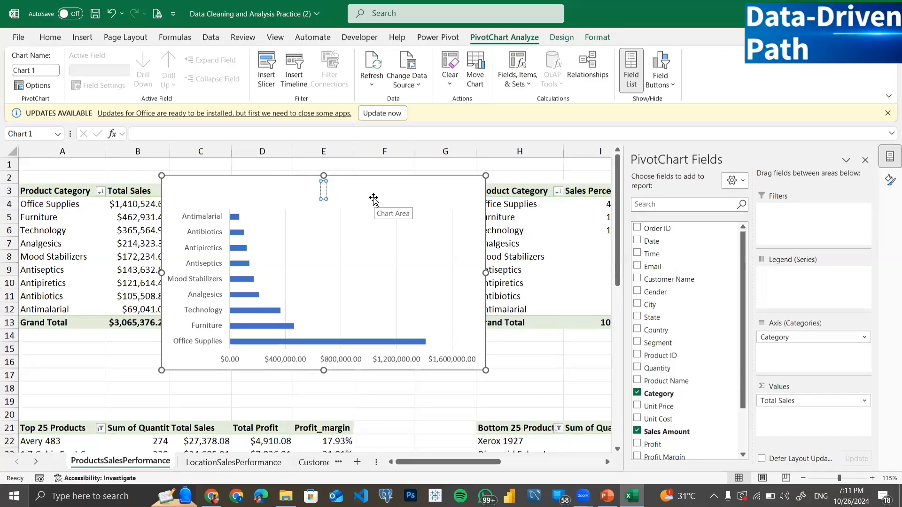
{"action": "type", "text": "Total Sale"}
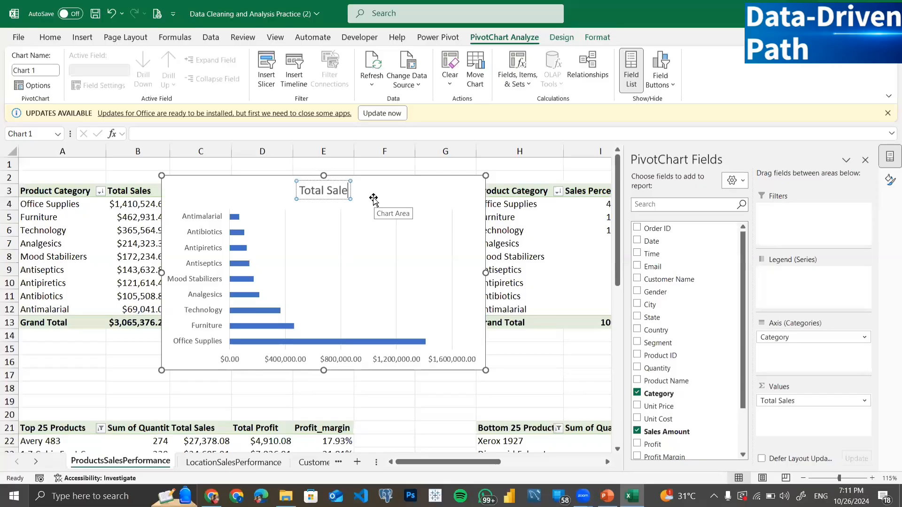
{"action": "type", "text": "s by C"}
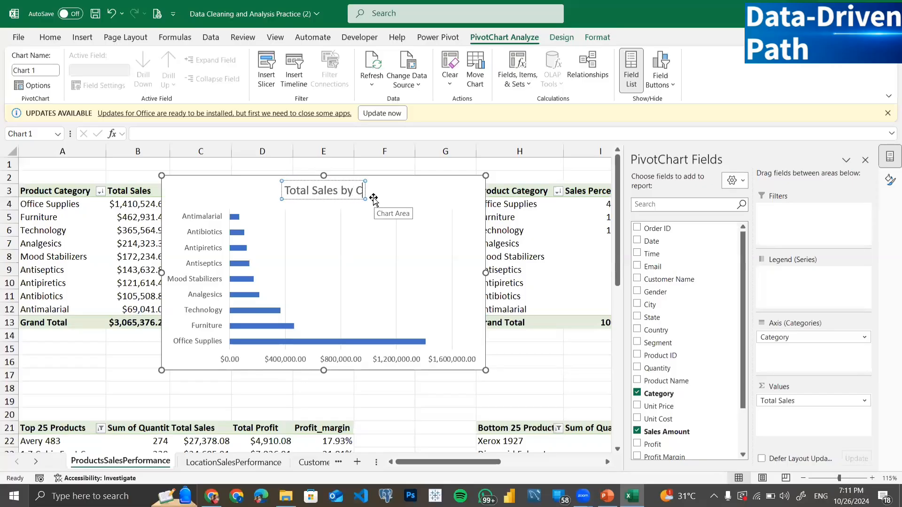
{"action": "type", "text": "ategory"}
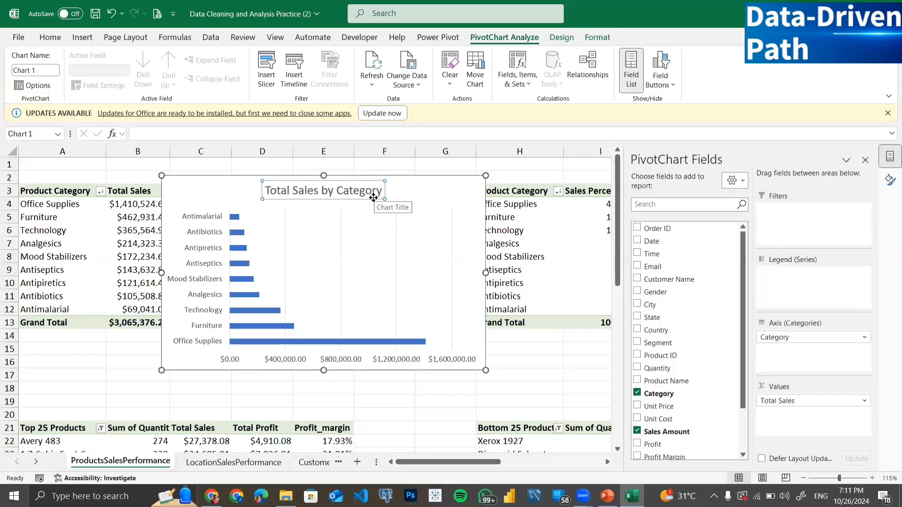
Change the end of the chart title so it reads "Total Sales by Product Catgory"
{"action": "key", "text": "BackSpace"}
{"action": "key", "text": "BackSpace"}
{"action": "key", "text": "BackSpace"}
{"action": "key", "text": "BackSpace"}
{"action": "key", "text": "BackSpace"}
{"action": "key", "text": "BackSpace"}
{"action": "key", "text": "BackSpace"}
{"action": "key", "text": "BackSpace"}
{"action": "key", "text": "BackSpace"}
{"action": "key", "text": "BackSpace"}
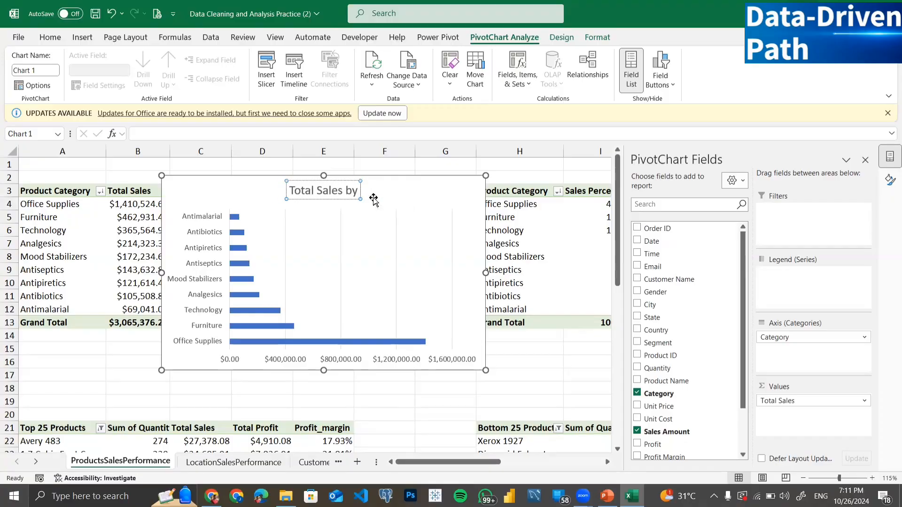
{"action": "type", "text": "y Pr"}
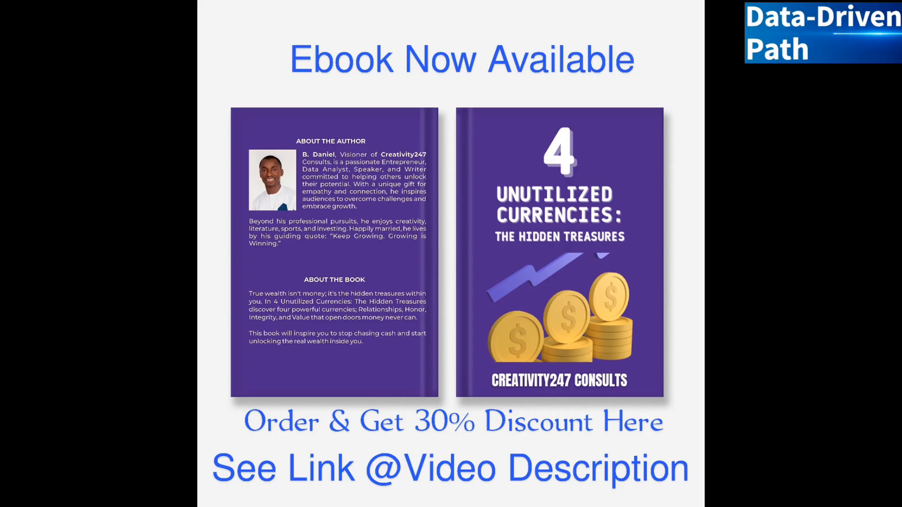
{"action": "type", "text": "odu"}
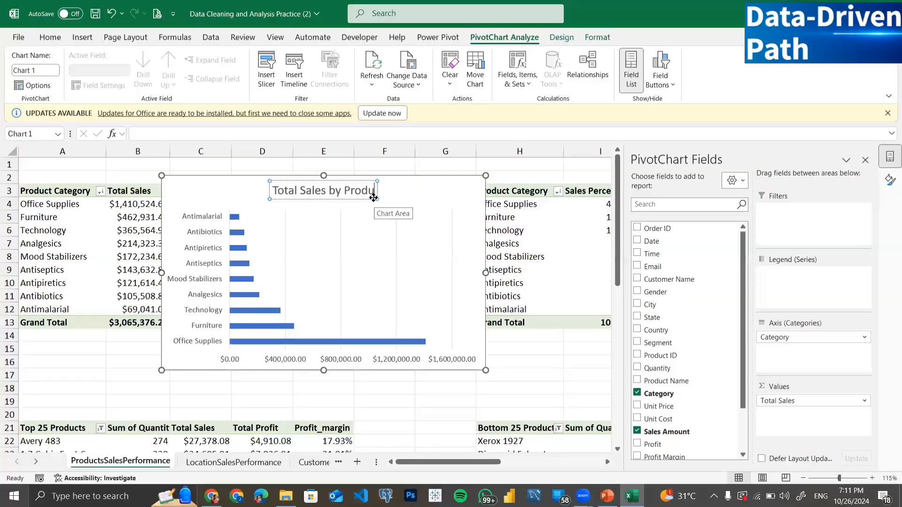
{"action": "type", "text": "ct Catgor"}
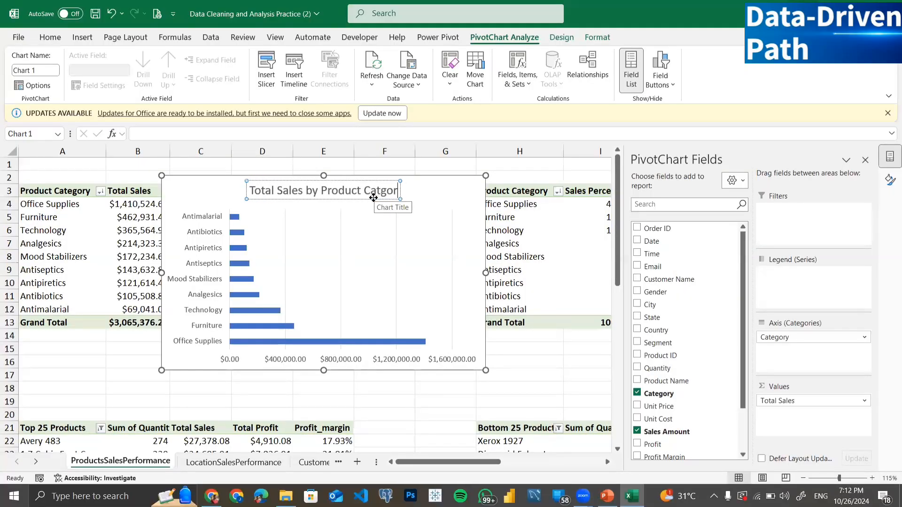
{"action": "type", "text": "y"}
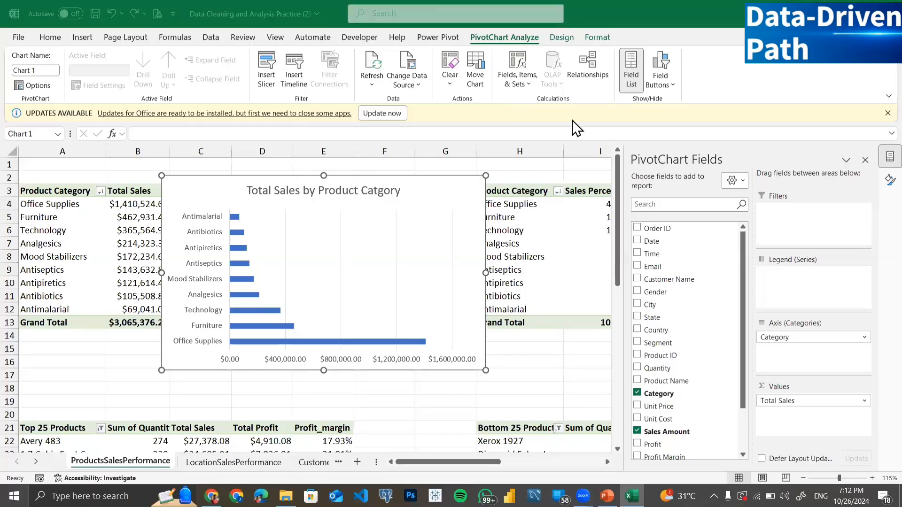
{"action": "left_click", "coordinate": [376, 196]}
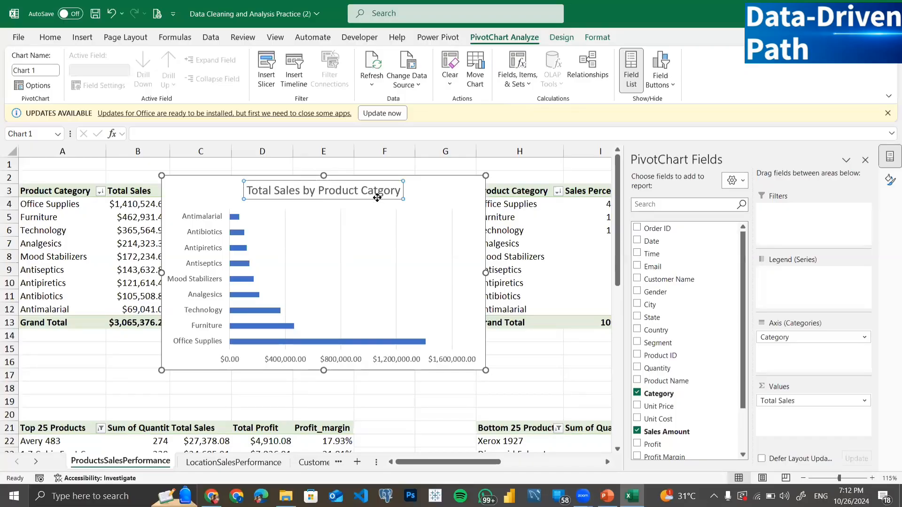
{"action": "left_click", "coordinate": [377, 197]}
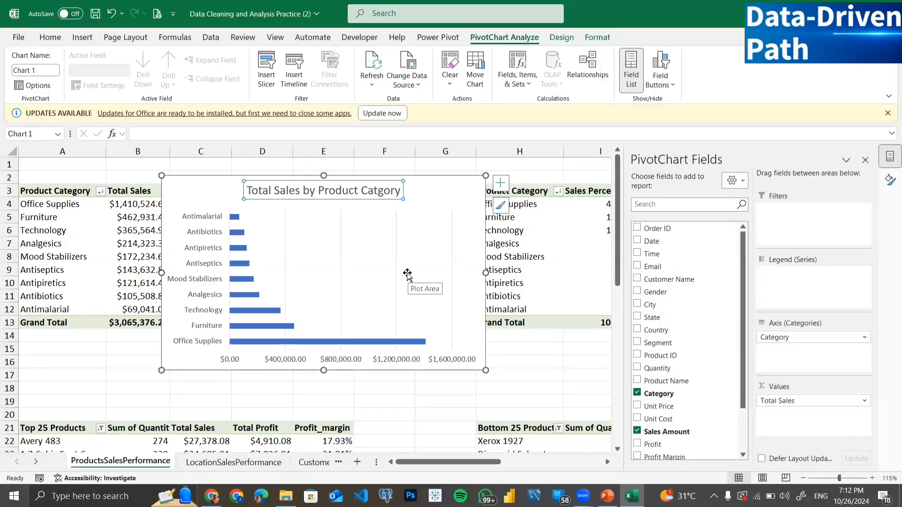
{"action": "left_click", "coordinate": [527, 166]}
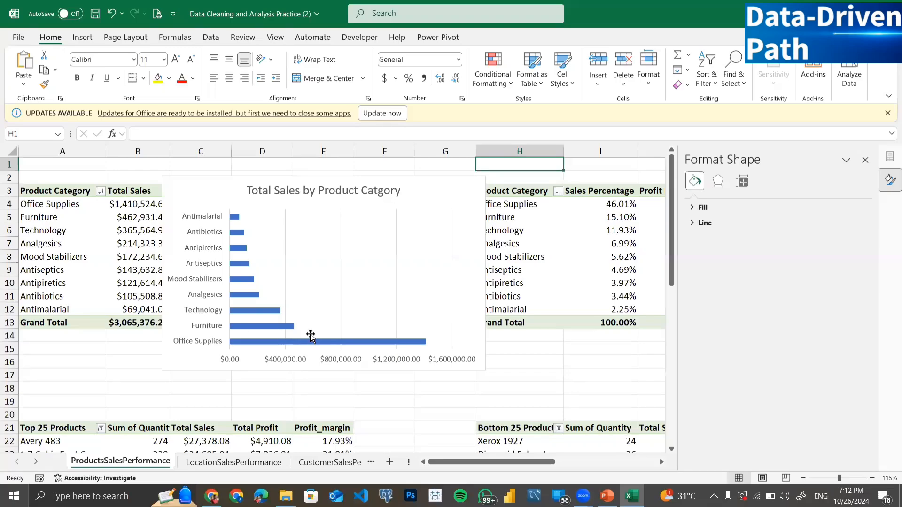
Move the chart clear of the product category pivot table so it starts in column D
{"action": "mouse_move", "coordinate": [274, 323]}
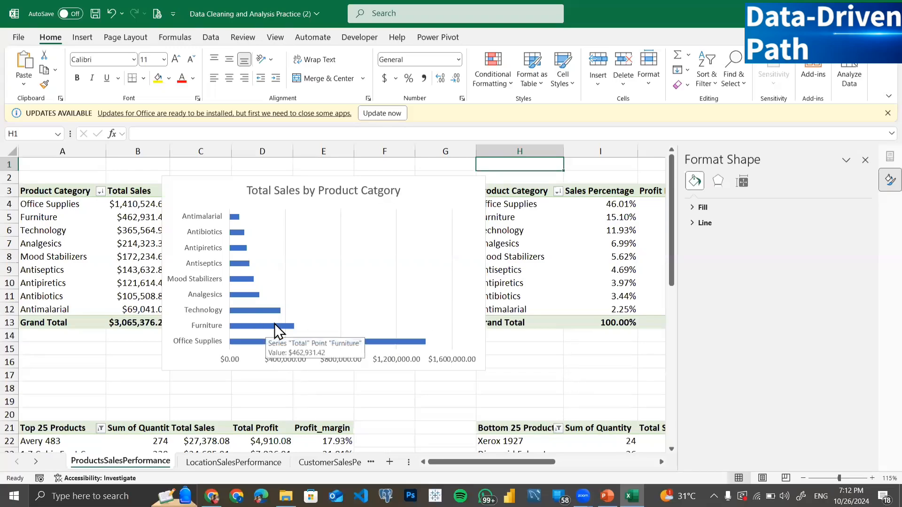
{"action": "mouse_move", "coordinate": [328, 345]}
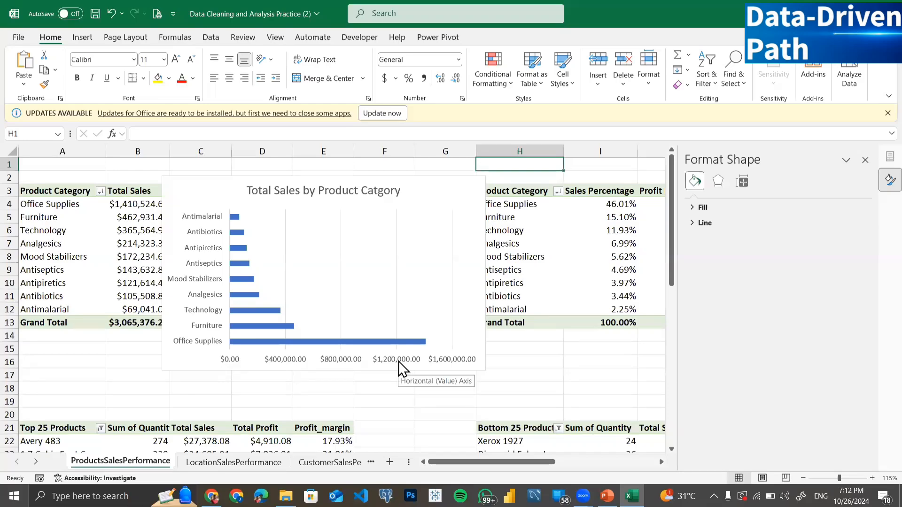
{"action": "left_click", "coordinate": [449, 185]}
{"action": "left_click_drag", "start_coordinate": [527, 181], "coordinate": [551, 179]}
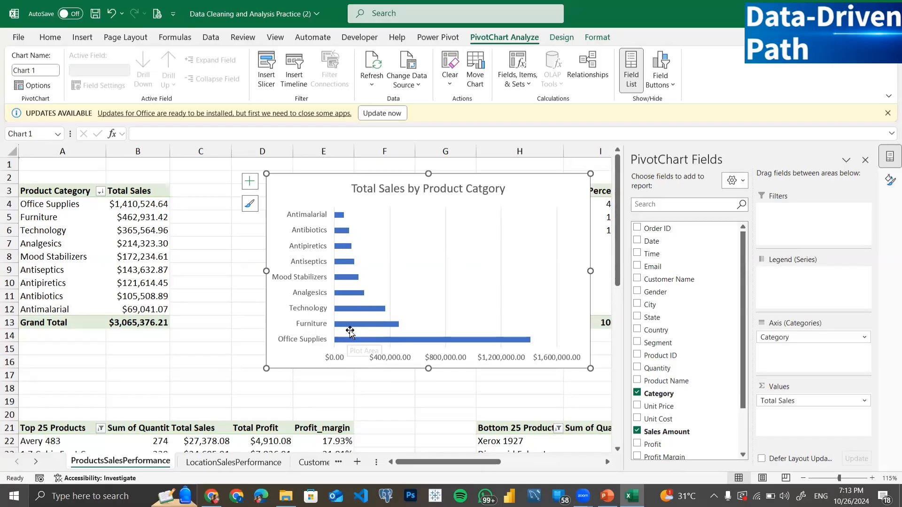
Correct the spelling in the chart title to "Total Sales by Product Category"
{"action": "mouse_move", "coordinate": [356, 327]}
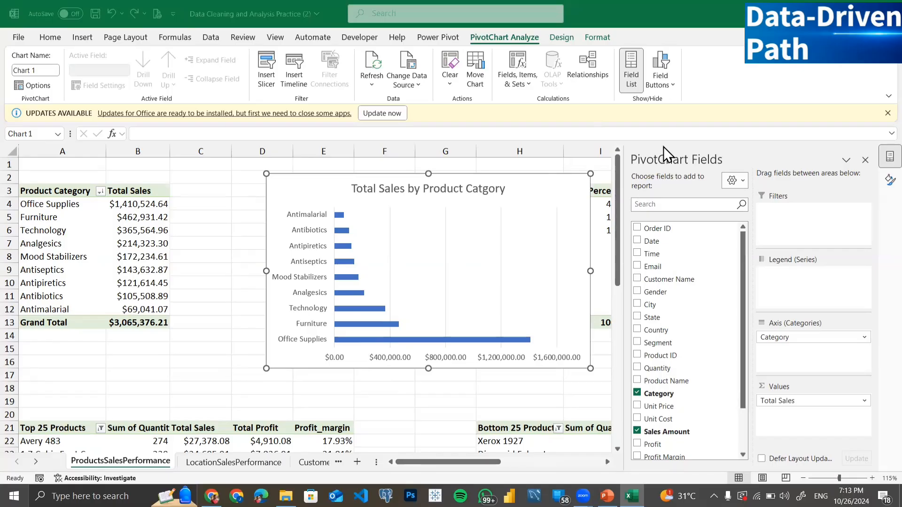
{"action": "double_click", "coordinate": [489, 190]}
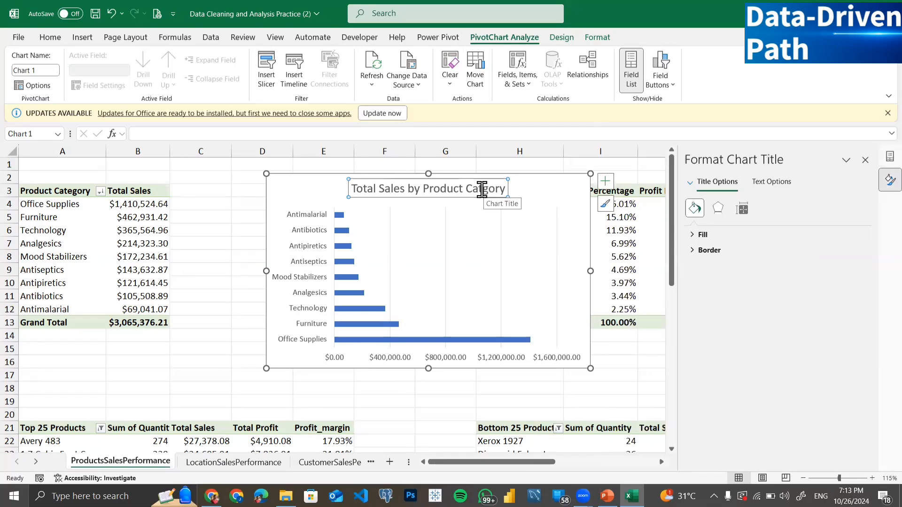
{"action": "left_click", "coordinate": [482, 190]}
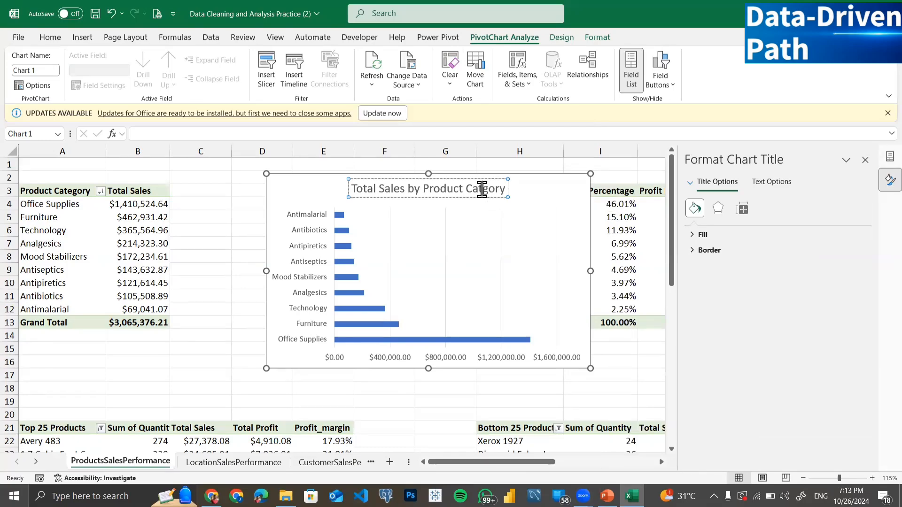
{"action": "type", "text": "te"}
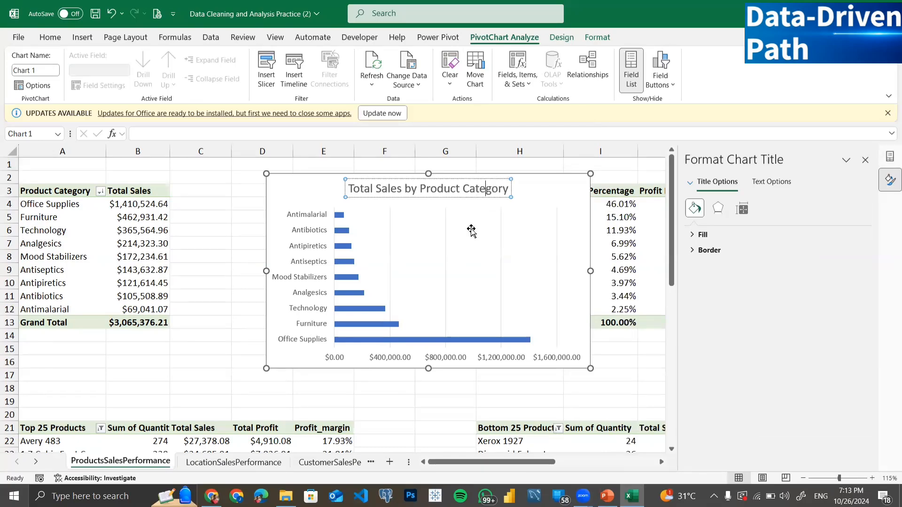
{"action": "left_click", "coordinate": [555, 223]}
{"action": "left_click", "coordinate": [572, 224]}
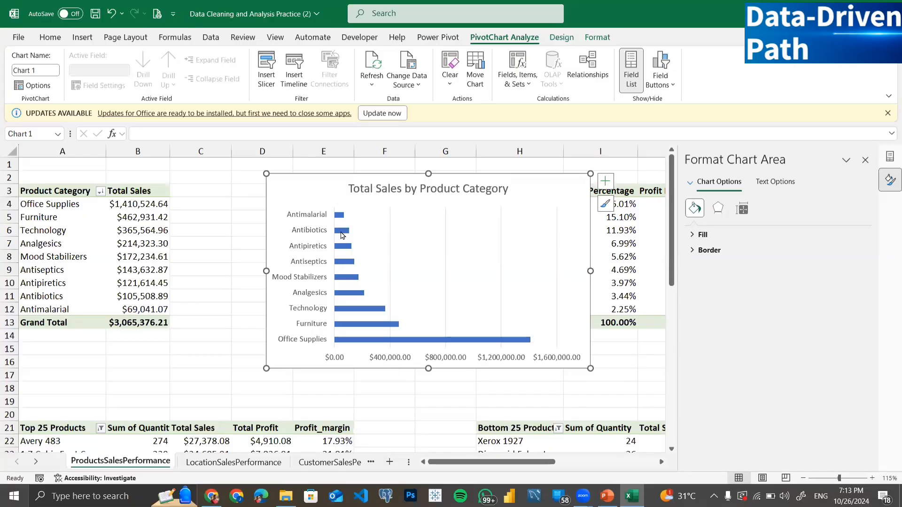
{"action": "mouse_move", "coordinate": [357, 345]}
{"action": "mouse_move", "coordinate": [108, 230]}
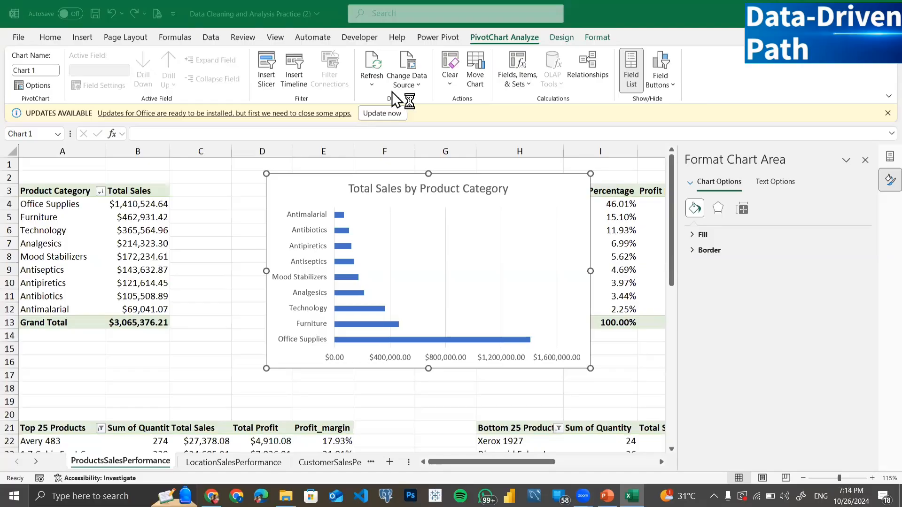
Sort the product category pivot table by Total Sales from smallest to largest
{"action": "left_click", "coordinate": [135, 222]}
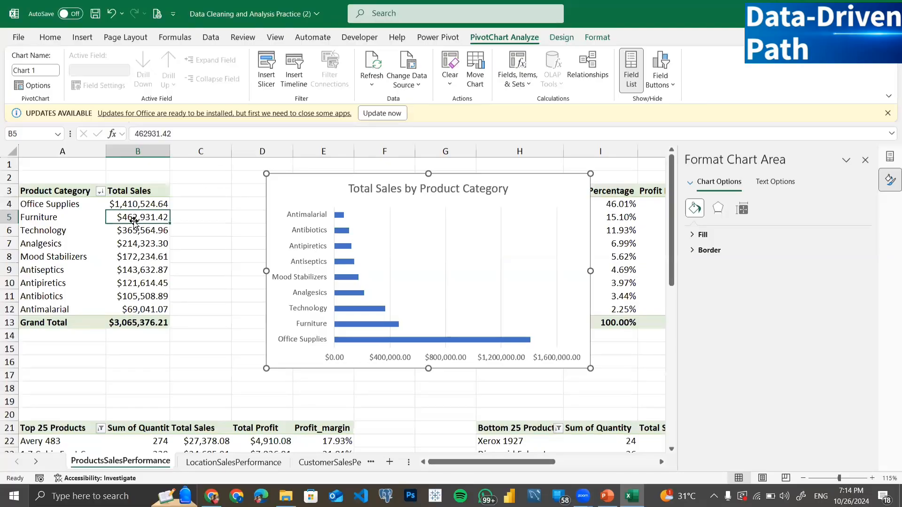
{"action": "left_click", "coordinate": [447, 213]}
{"action": "left_click", "coordinate": [311, 192]}
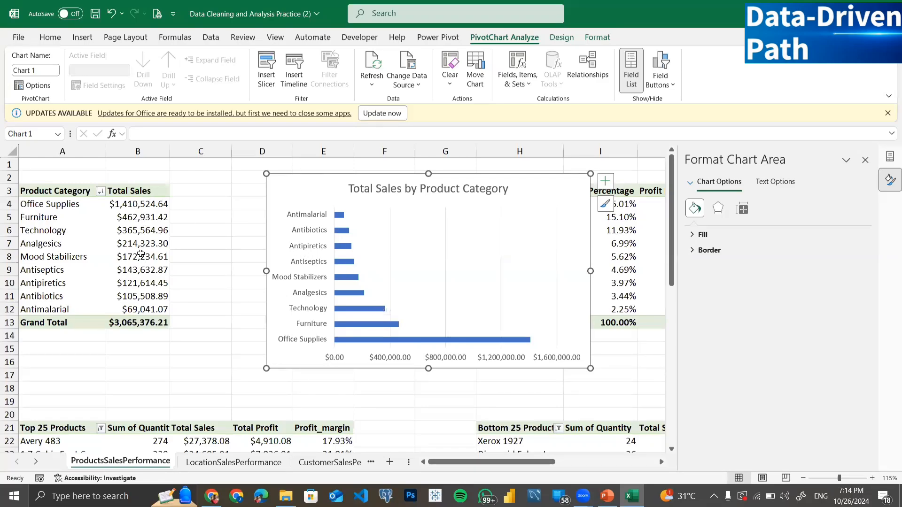
{"action": "mouse_move", "coordinate": [141, 254]}
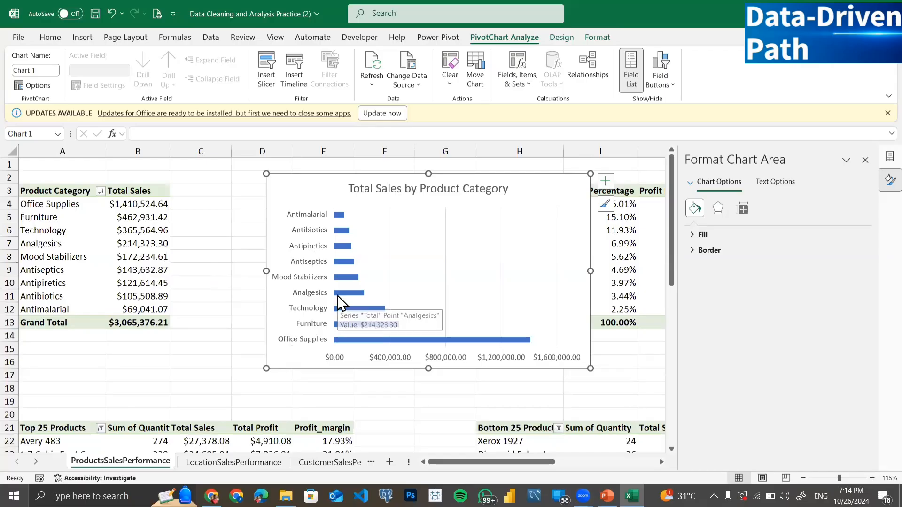
{"action": "left_click", "coordinate": [137, 217]}
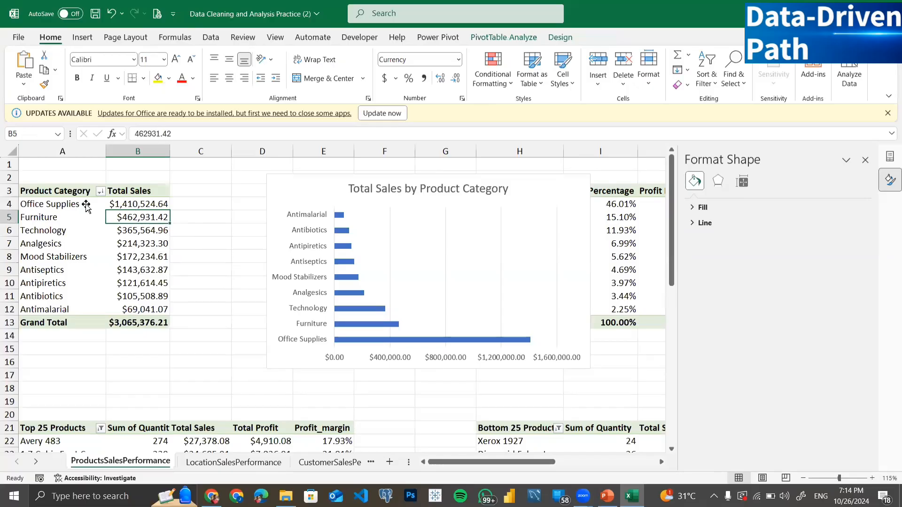
{"action": "mouse_move", "coordinate": [129, 200]}
{"action": "right_click", "coordinate": [142, 218]}
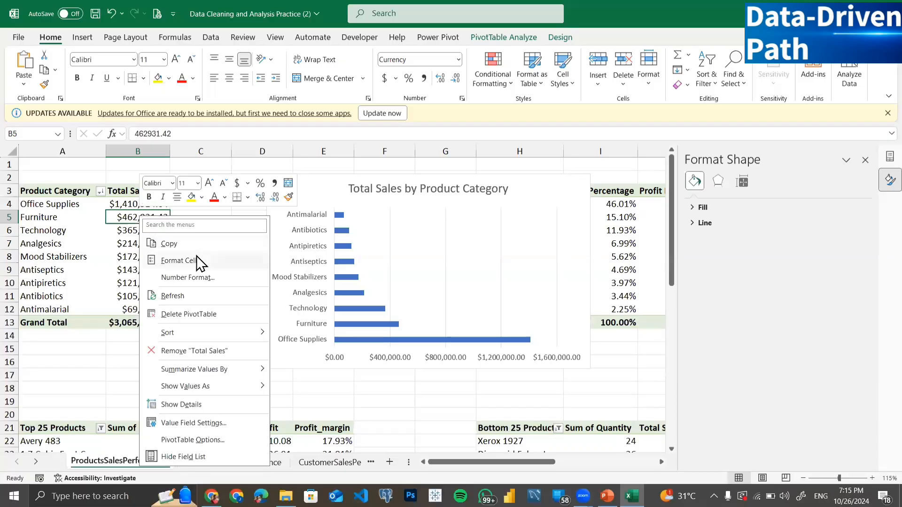
{"action": "mouse_move", "coordinate": [236, 333]}
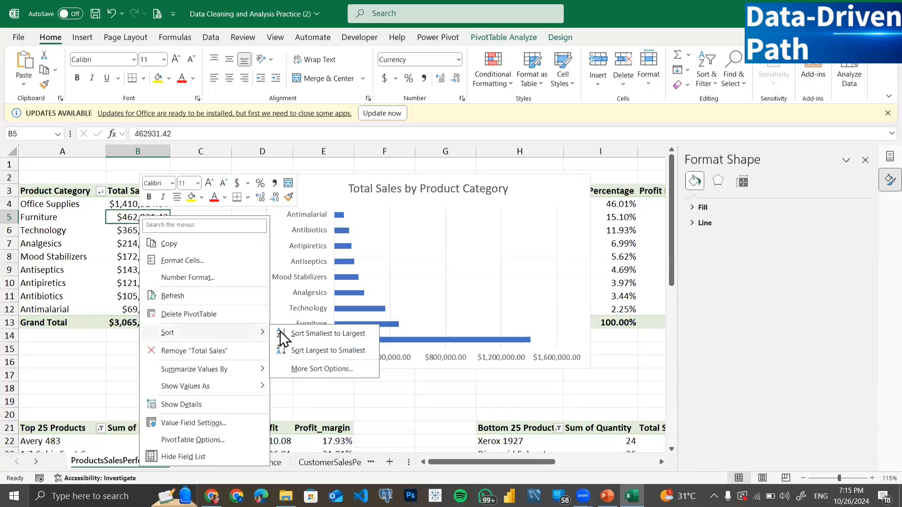
{"action": "left_click", "coordinate": [309, 337]}
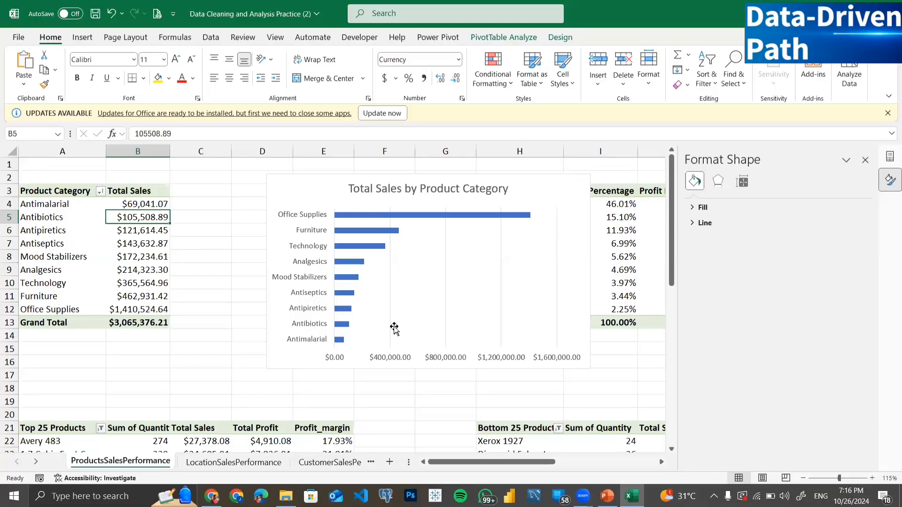
Add data labels to the Total Sales by Product Category chart and delete its horizontal value axis
{"action": "left_click", "coordinate": [577, 248]}
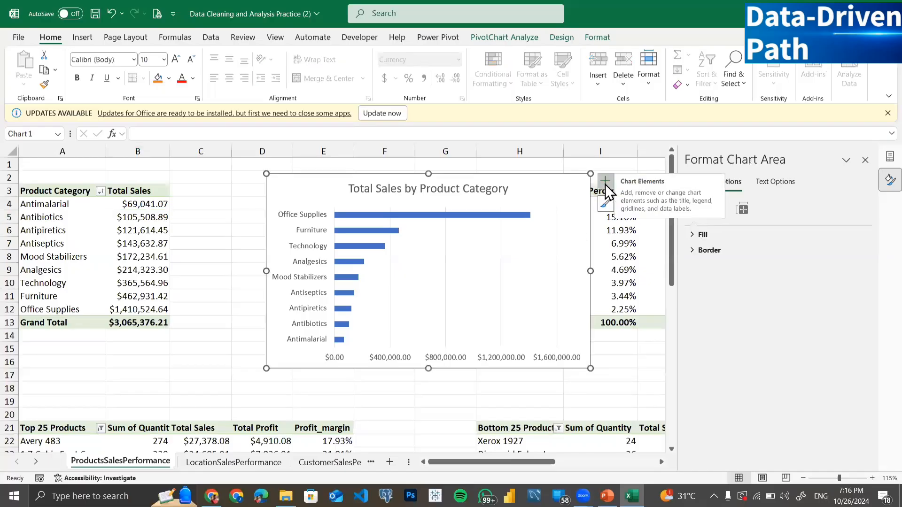
{"action": "left_click", "coordinate": [605, 181]}
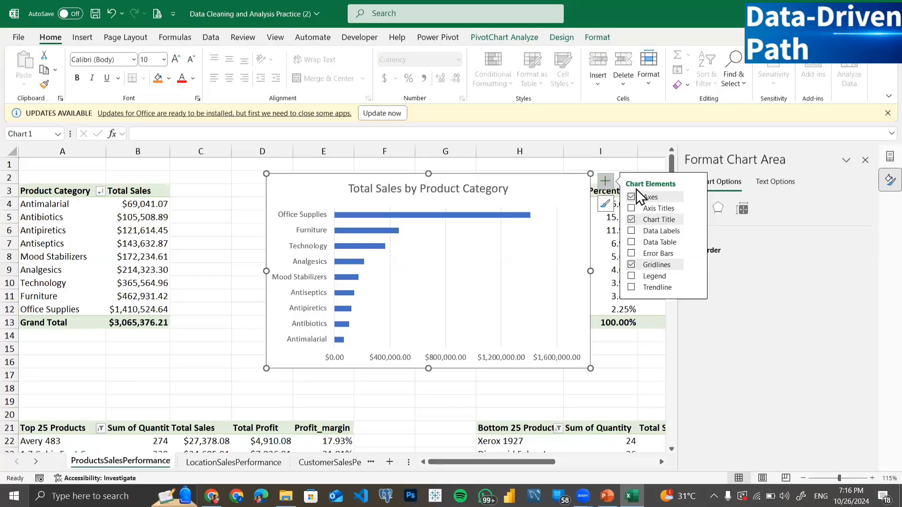
{"action": "left_click", "coordinate": [631, 231]}
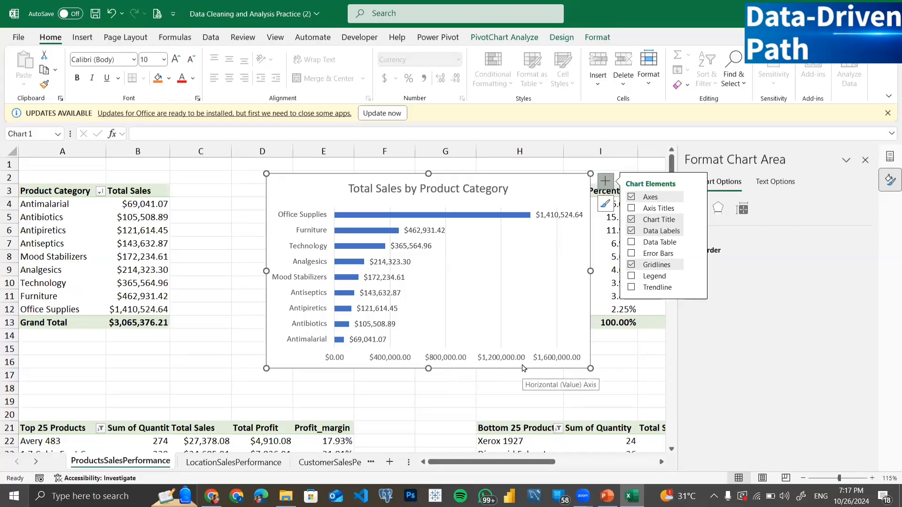
{"action": "left_click", "coordinate": [503, 360]}
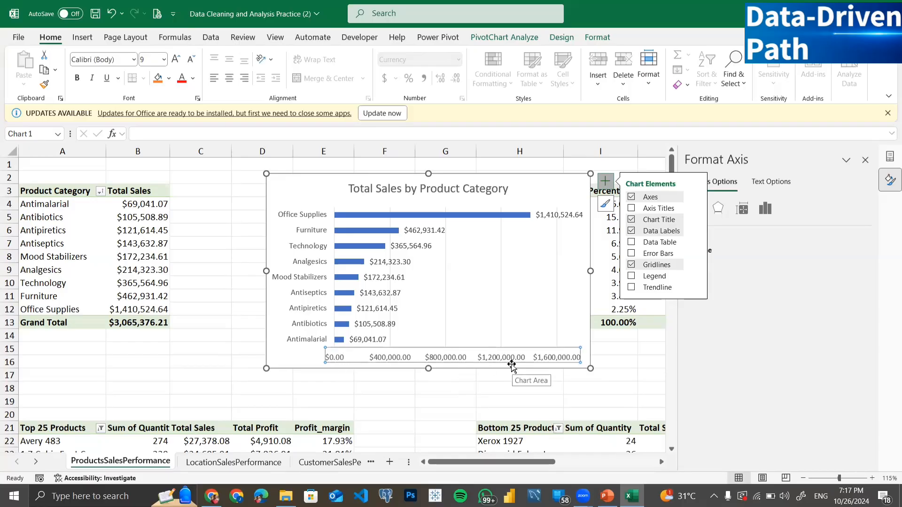
{"action": "key", "text": "Delete"}
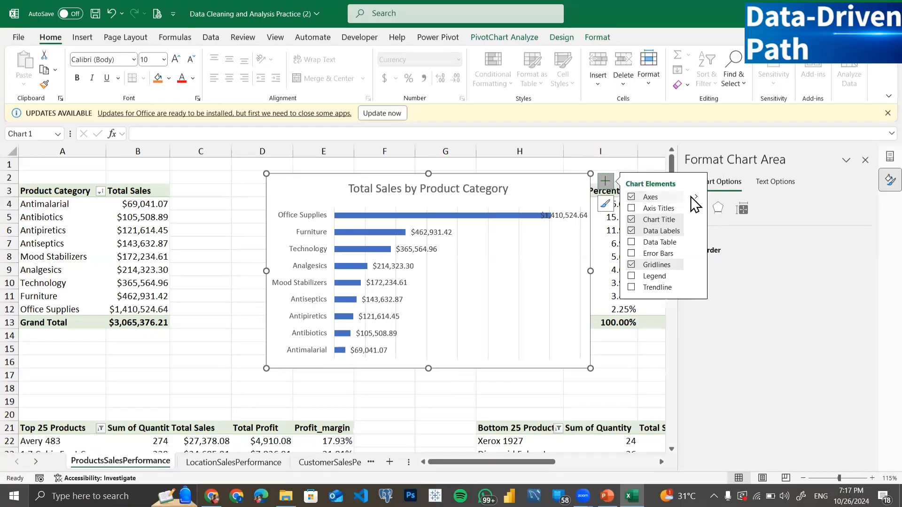
Toggle the chart's primary horizontal axis on and off, and its primary vertical axis off and on
{"action": "left_click", "coordinate": [697, 198]}
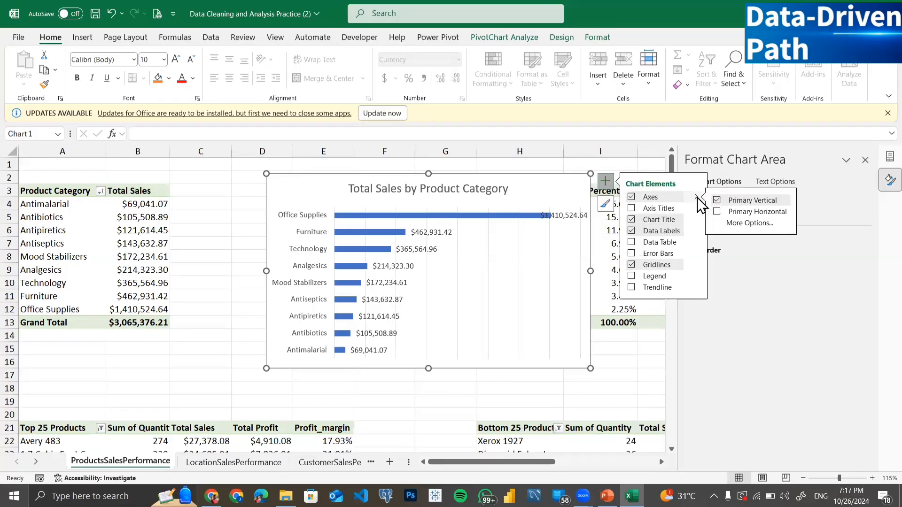
{"action": "left_click", "coordinate": [718, 212]}
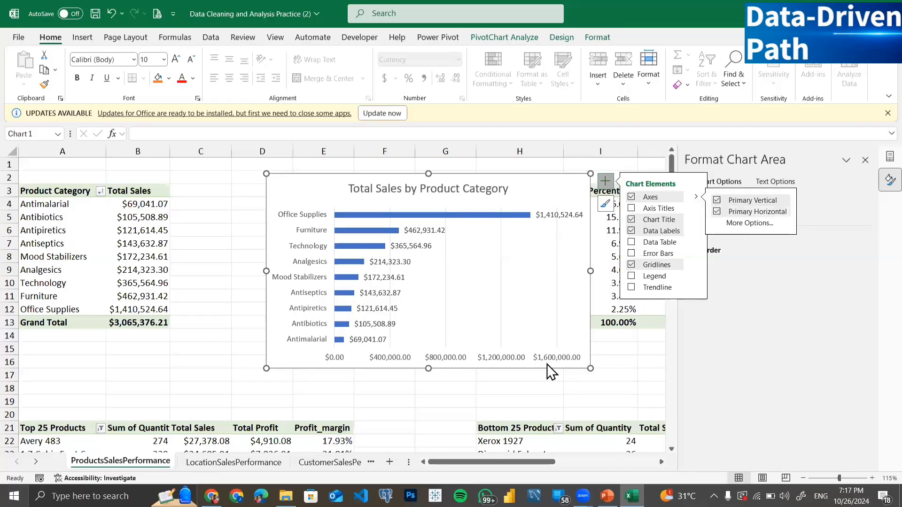
{"action": "left_click", "coordinate": [716, 212]}
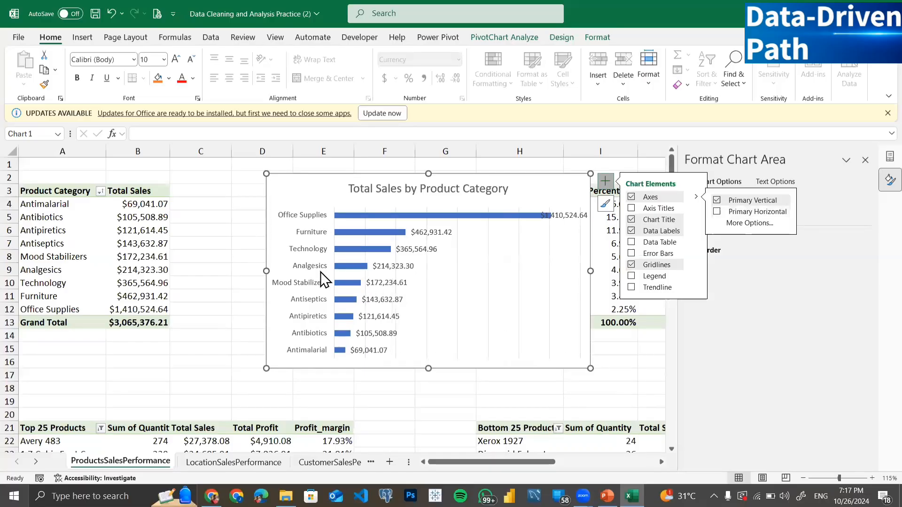
{"action": "left_click", "coordinate": [718, 201]}
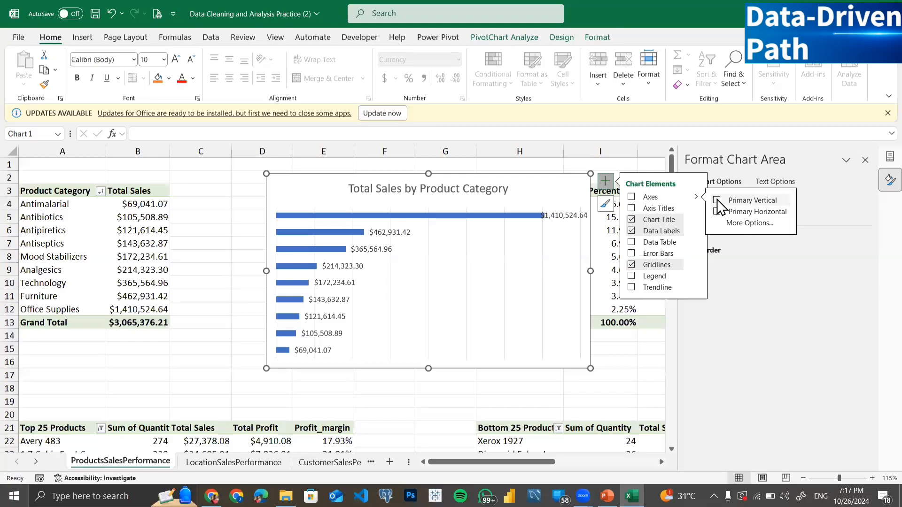
{"action": "left_click", "coordinate": [717, 200]}
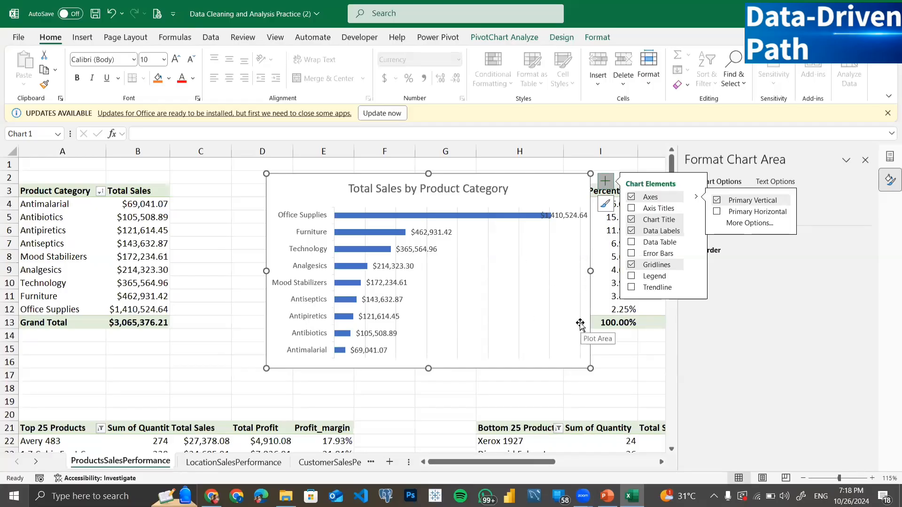
Remove the chart's gridlines and widen the chart so it spans from column B to the start of column I
{"action": "left_click", "coordinate": [633, 265]}
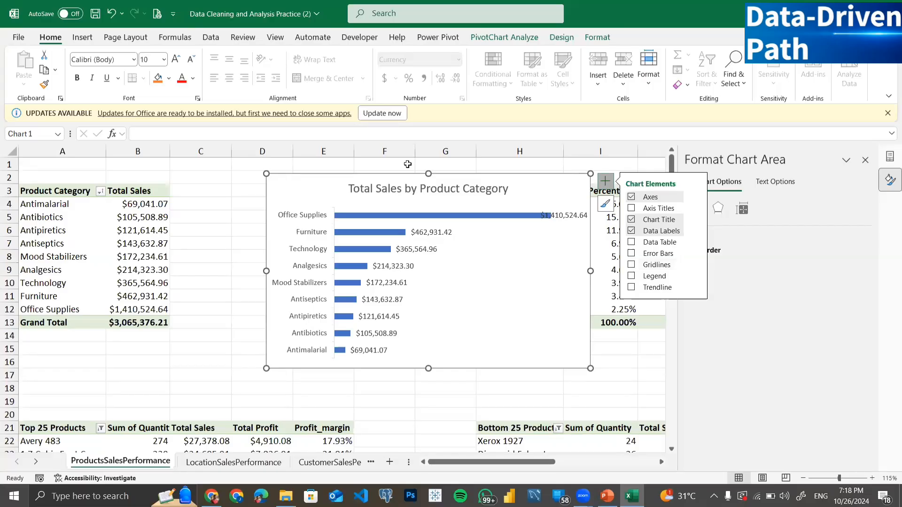
{"action": "left_click", "coordinate": [233, 189]}
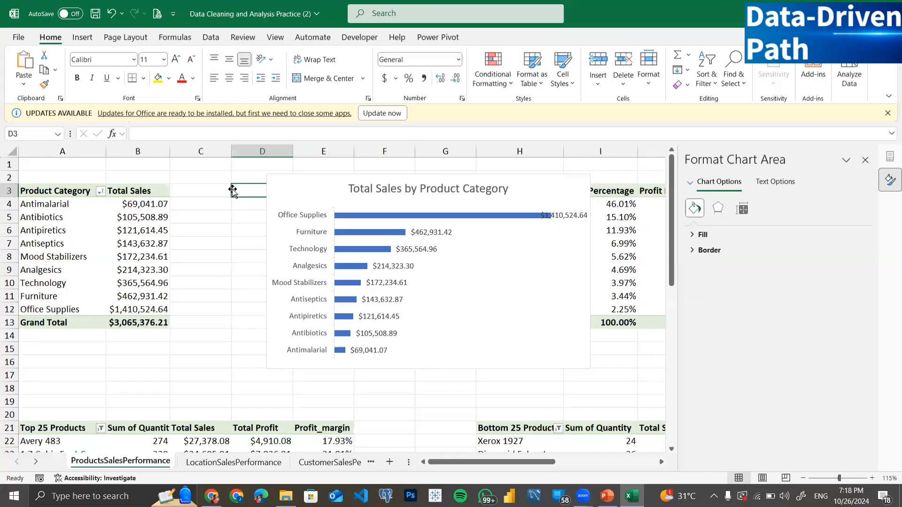
{"action": "left_click", "coordinate": [364, 224]}
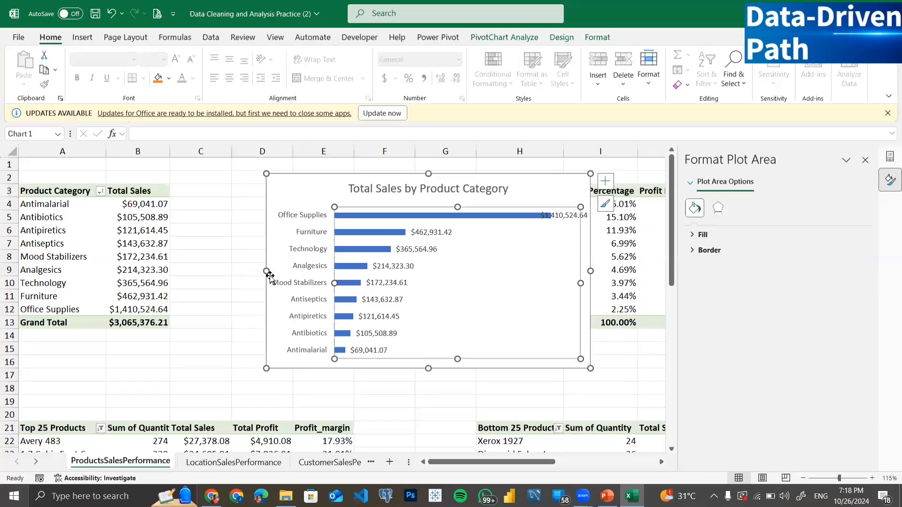
{"action": "left_click_drag", "start_coordinate": [265, 271], "coordinate": [125, 271]}
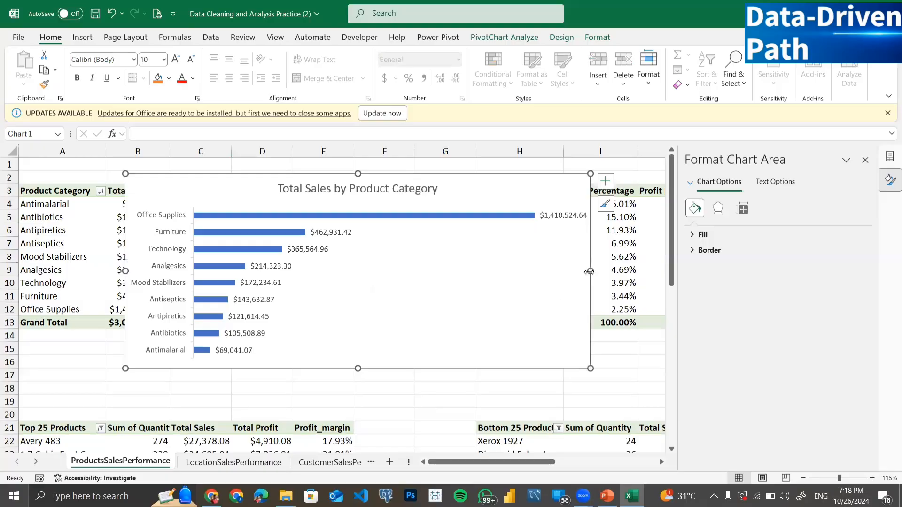
{"action": "left_click_drag", "start_coordinate": [590, 270], "coordinate": [586, 271]}
{"action": "left_click", "coordinate": [626, 366]}
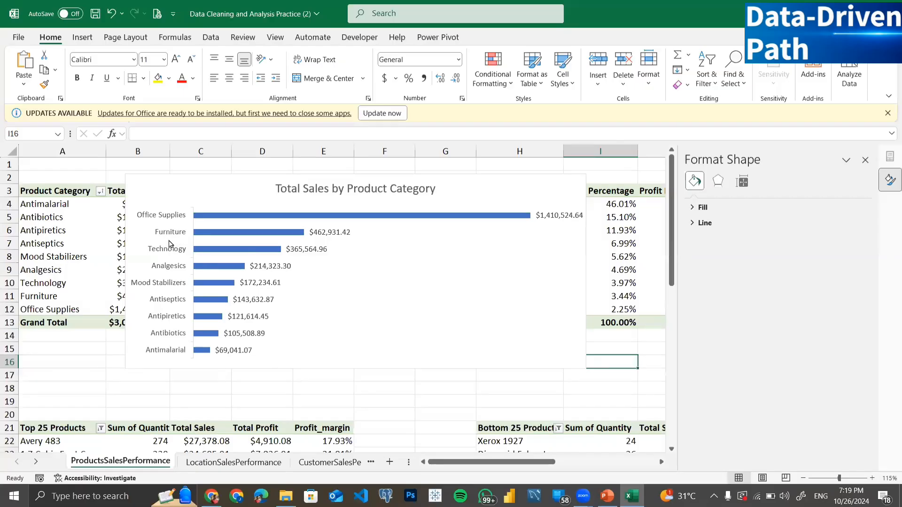
Make the chart's product category axis labels bold, italic and underlined, with black font color
{"action": "left_click", "coordinate": [166, 267]}
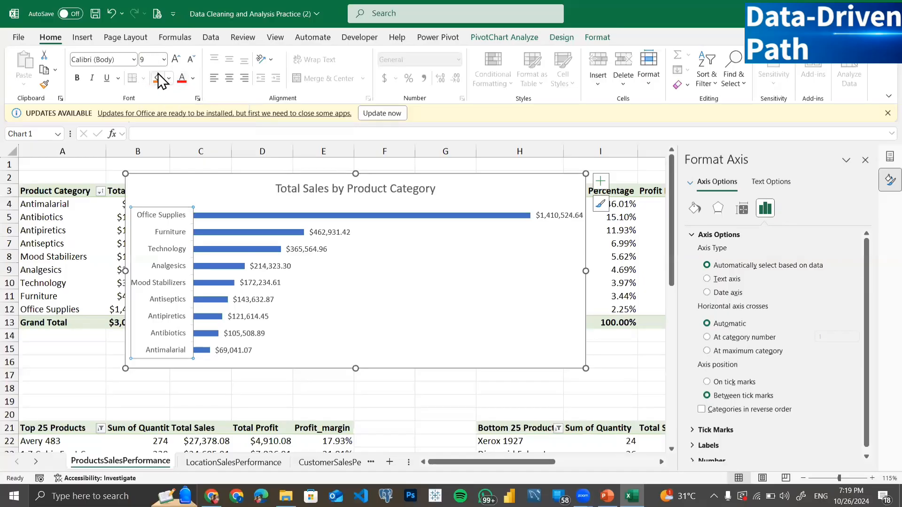
{"action": "left_click", "coordinate": [79, 79]}
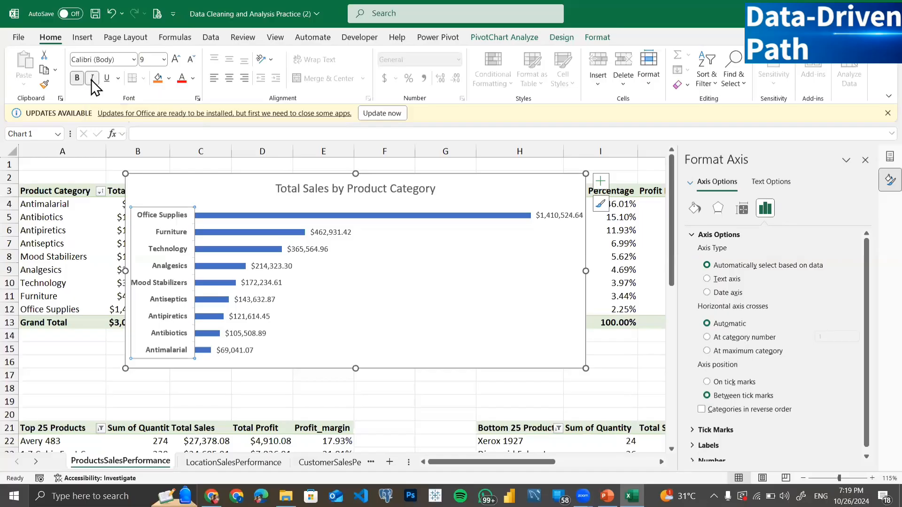
{"action": "left_click", "coordinate": [93, 79]}
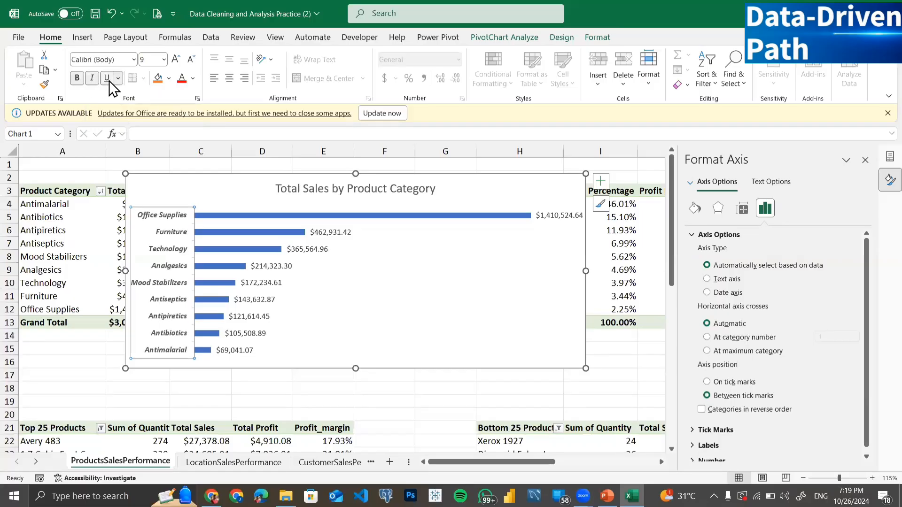
{"action": "left_click", "coordinate": [109, 81]}
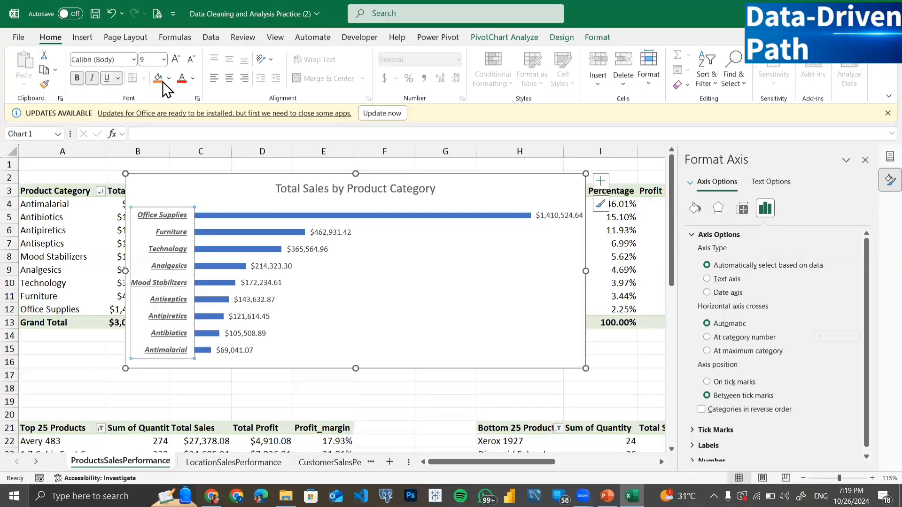
{"action": "left_click", "coordinate": [193, 79]}
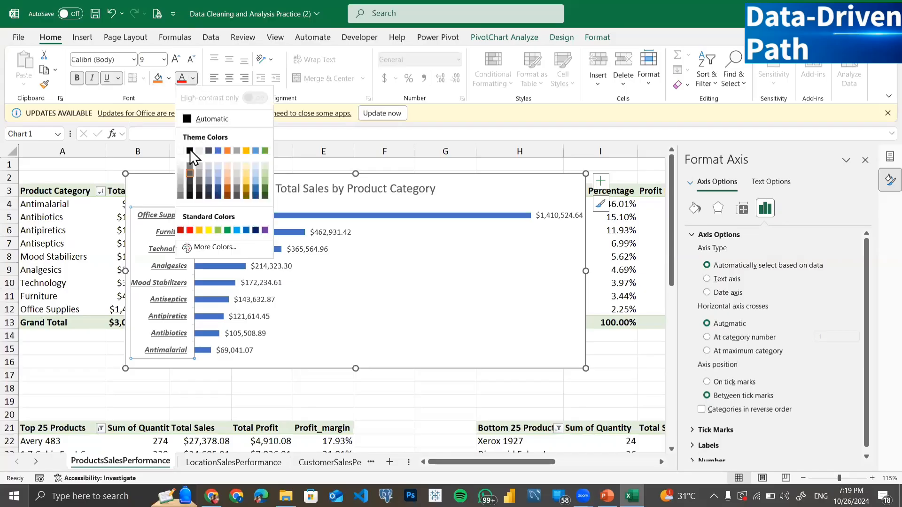
{"action": "left_click", "coordinate": [190, 149]}
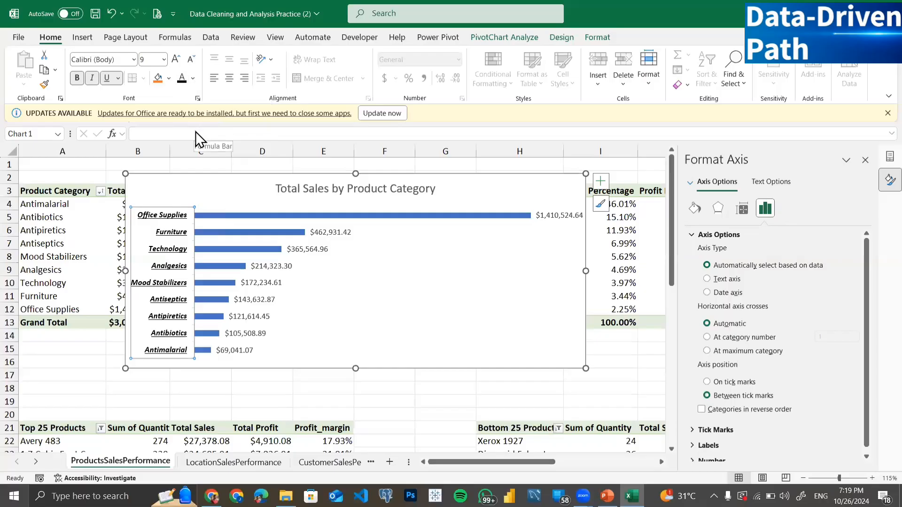
{"action": "left_click", "coordinate": [193, 78]}
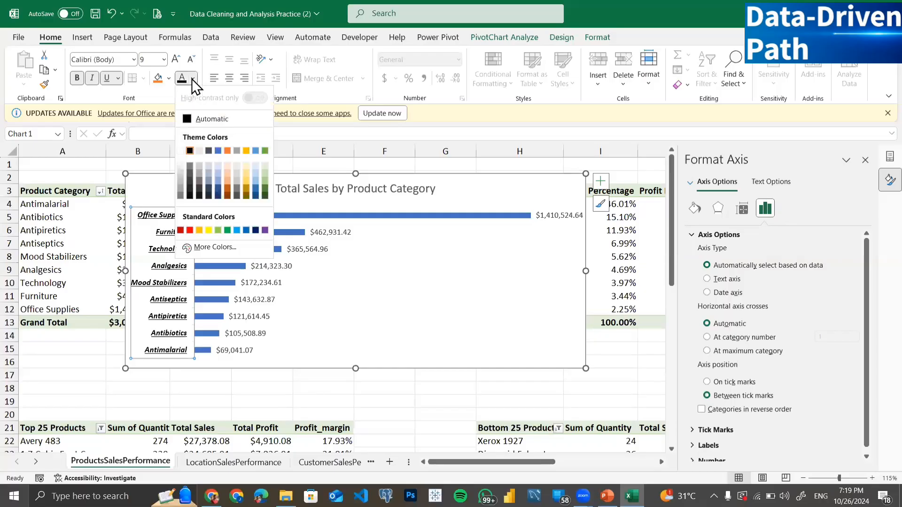
{"action": "left_click", "coordinate": [192, 78]}
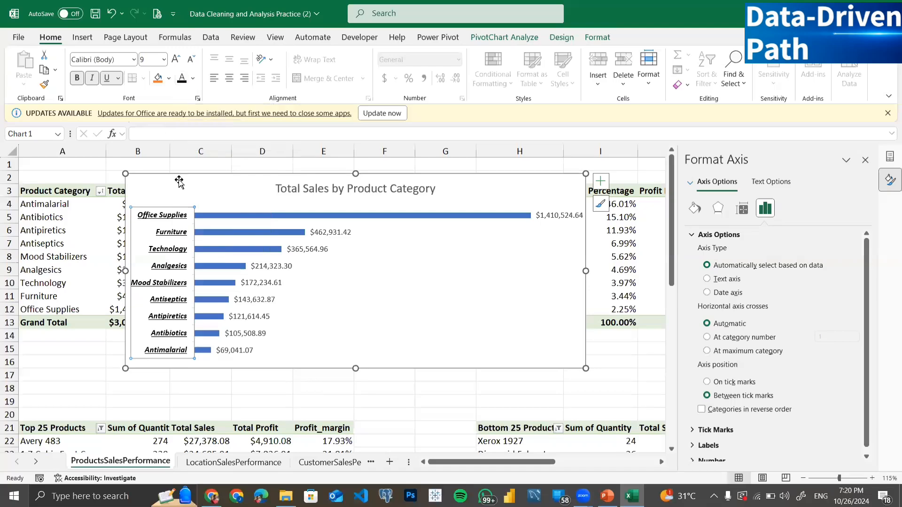
Try the category axis labels at font size 10, then return them to size 9
{"action": "left_click", "coordinate": [178, 60]}
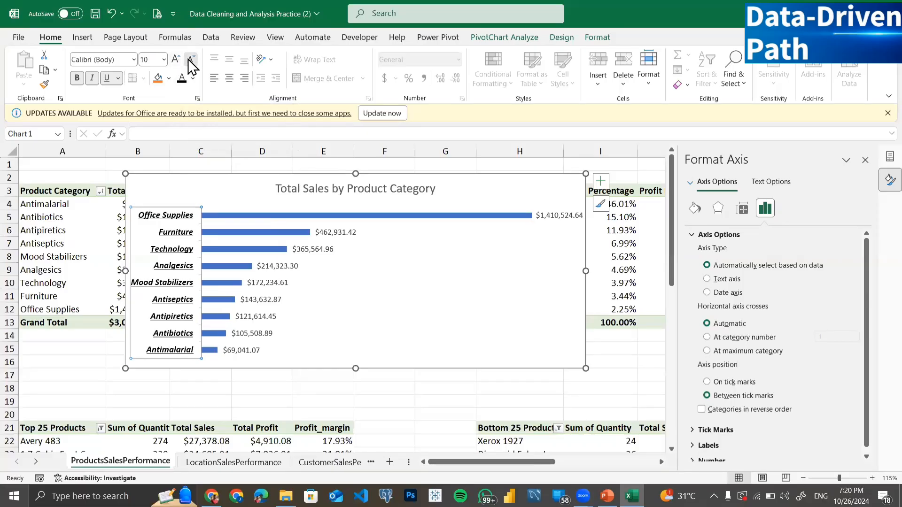
{"action": "left_click", "coordinate": [189, 59]}
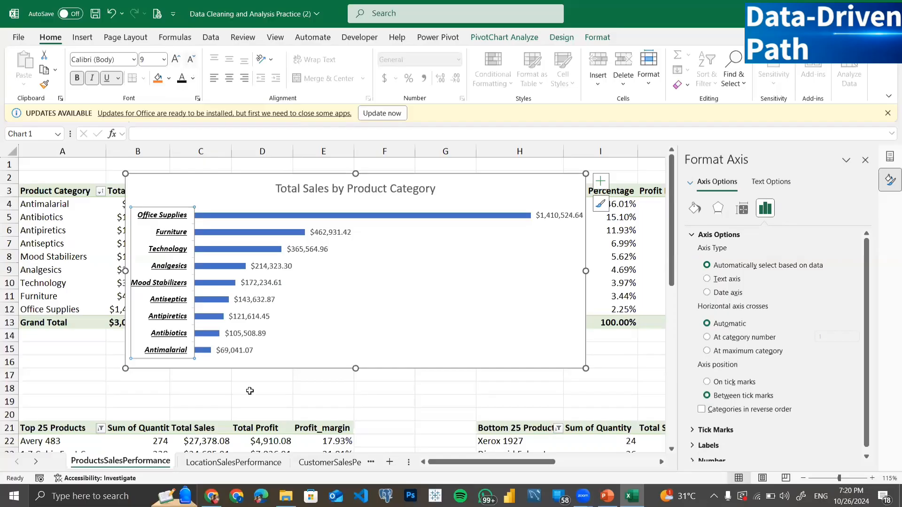
{"action": "left_click", "coordinate": [232, 392]}
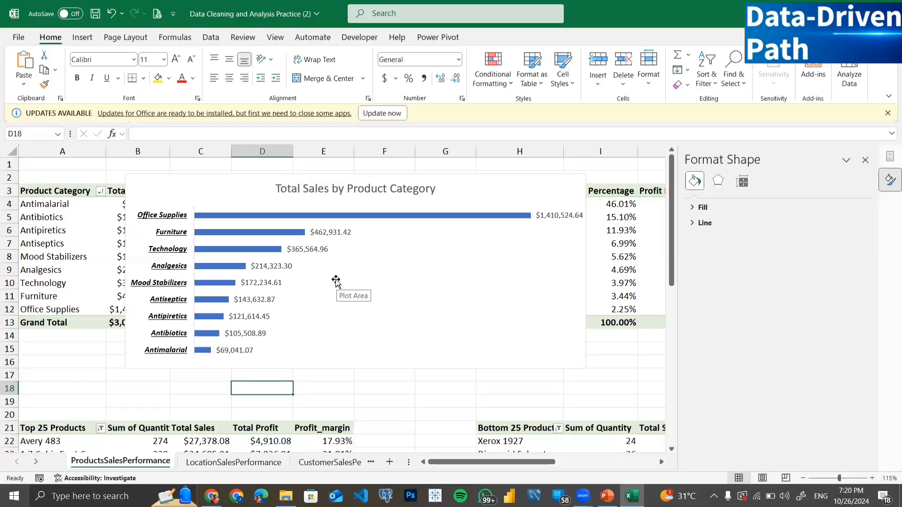
Try only the Furniture bar's data label at font size 14, then return it to size 9
{"action": "left_click", "coordinate": [330, 232]}
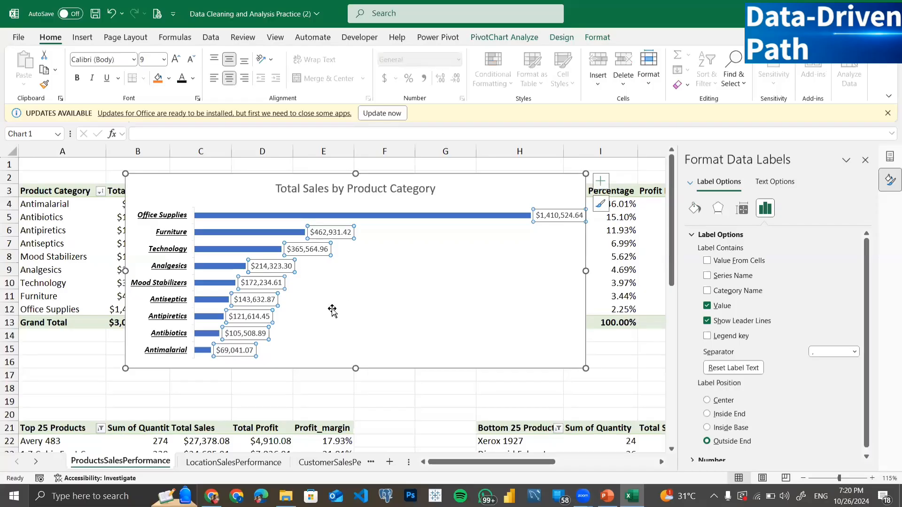
{"action": "left_click", "coordinate": [329, 232]}
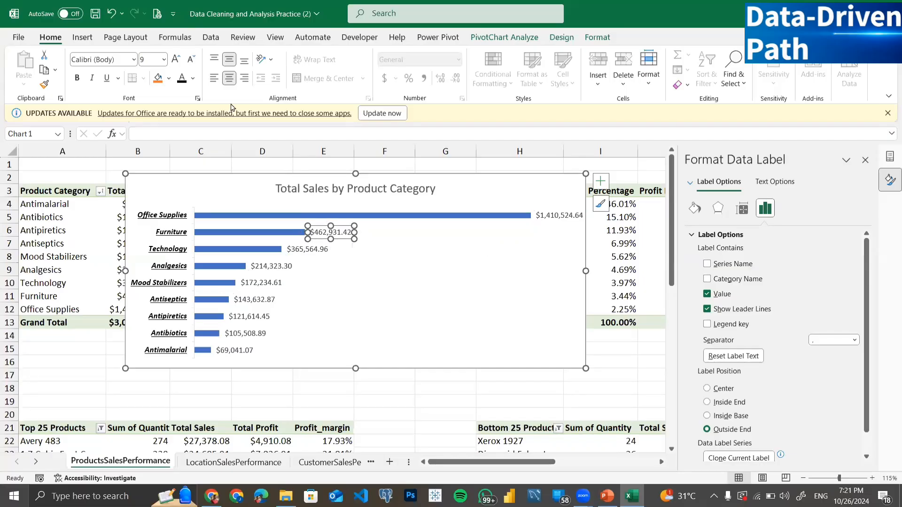
{"action": "left_click", "coordinate": [176, 59]}
{"action": "left_click", "coordinate": [177, 59]}
{"action": "left_click", "coordinate": [176, 59]}
{"action": "left_click", "coordinate": [176, 59]}
{"action": "left_click", "coordinate": [176, 59]}
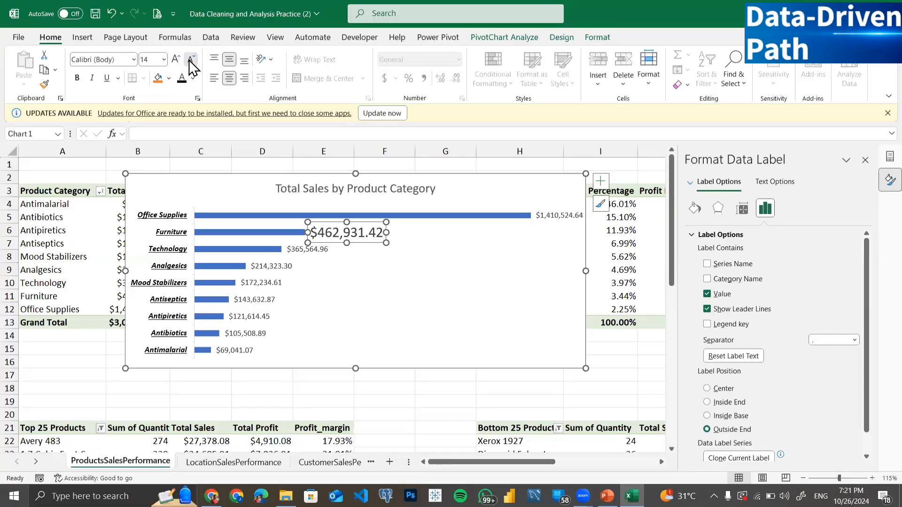
{"action": "left_click", "coordinate": [190, 59]}
{"action": "left_click", "coordinate": [190, 59]}
{"action": "left_click", "coordinate": [190, 59]}
{"action": "left_click", "coordinate": [190, 60]}
{"action": "left_click", "coordinate": [190, 59]}
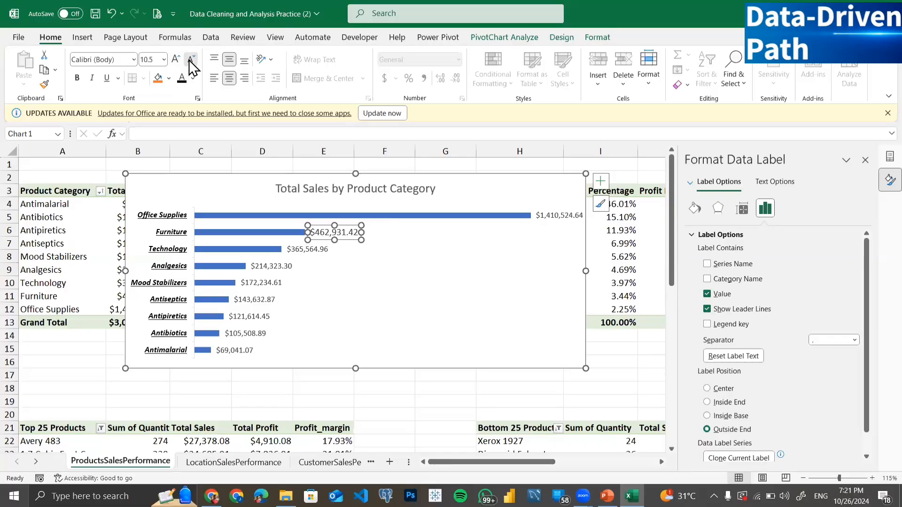
{"action": "left_click", "coordinate": [190, 59]}
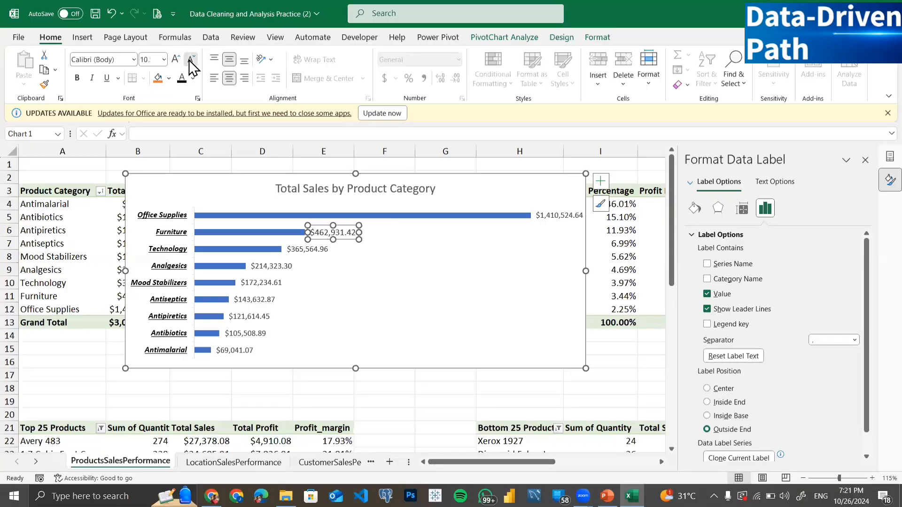
{"action": "left_click", "coordinate": [372, 319]}
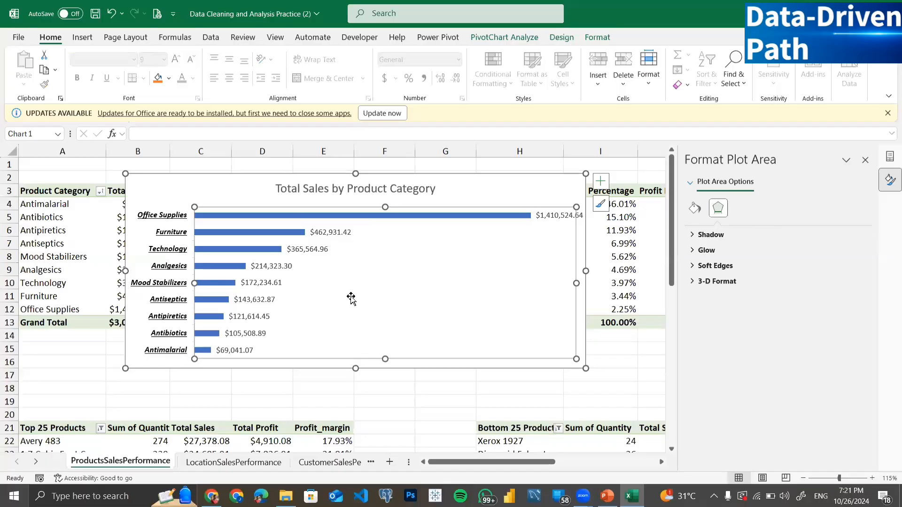
Make all of the chart's data labels bold
{"action": "left_click", "coordinate": [312, 246]}
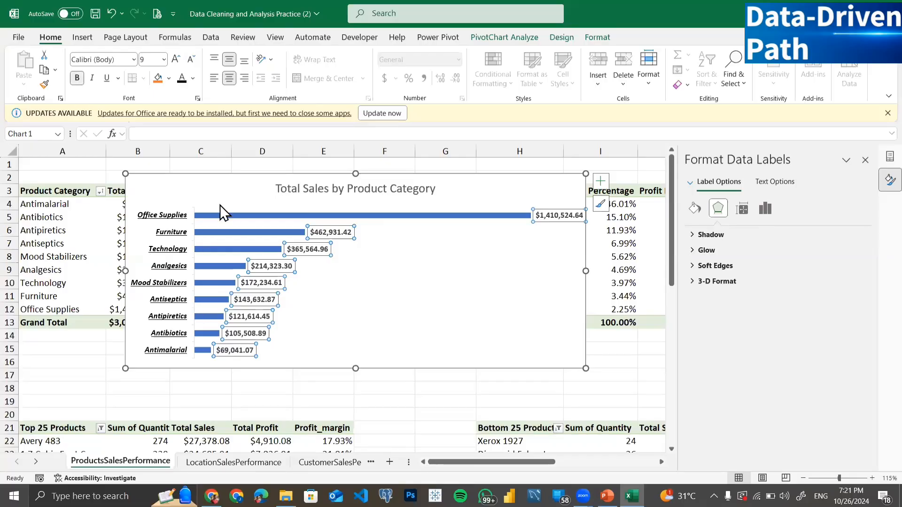
{"action": "left_click", "coordinate": [85, 172]}
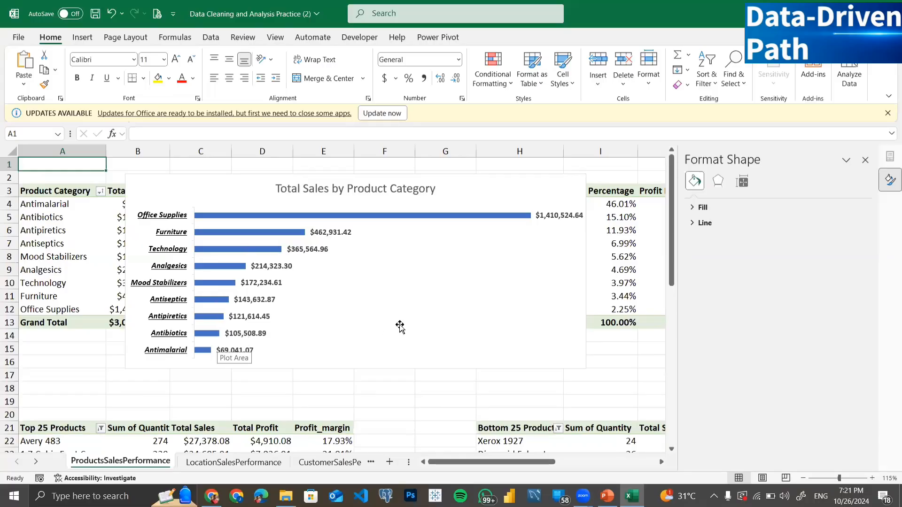
Fill all the chart's bars with Blue-Gray, Text 2, Lighter 40%
{"action": "mouse_move", "coordinate": [272, 221]}
{"action": "mouse_move", "coordinate": [249, 232]}
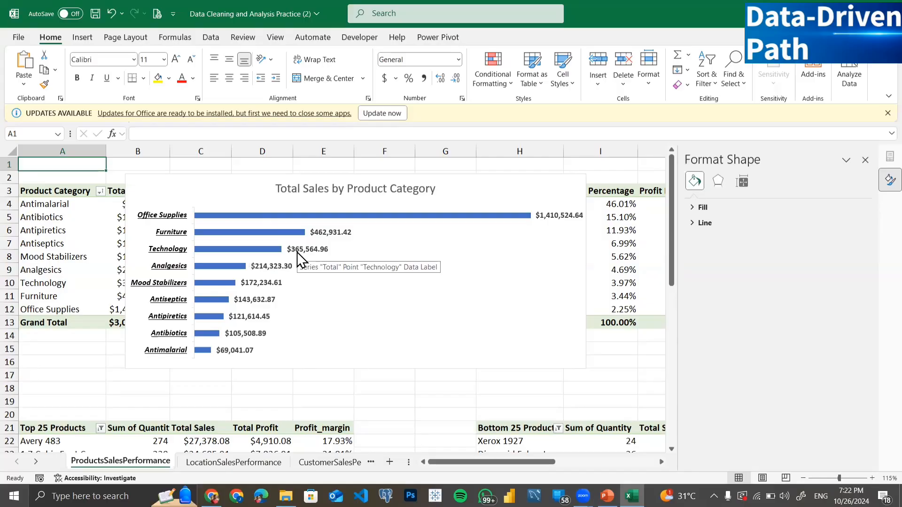
{"action": "left_click", "coordinate": [287, 220]}
{"action": "left_click", "coordinate": [286, 220]}
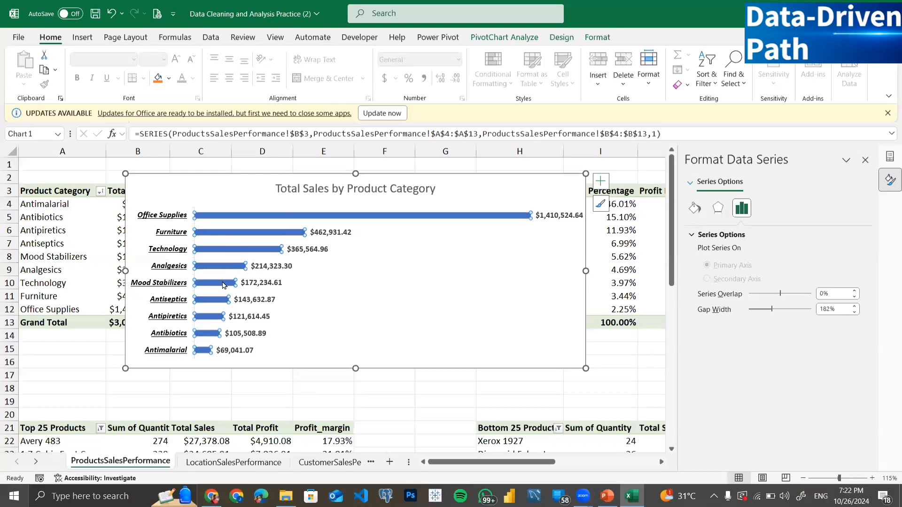
{"action": "mouse_move", "coordinate": [212, 346]}
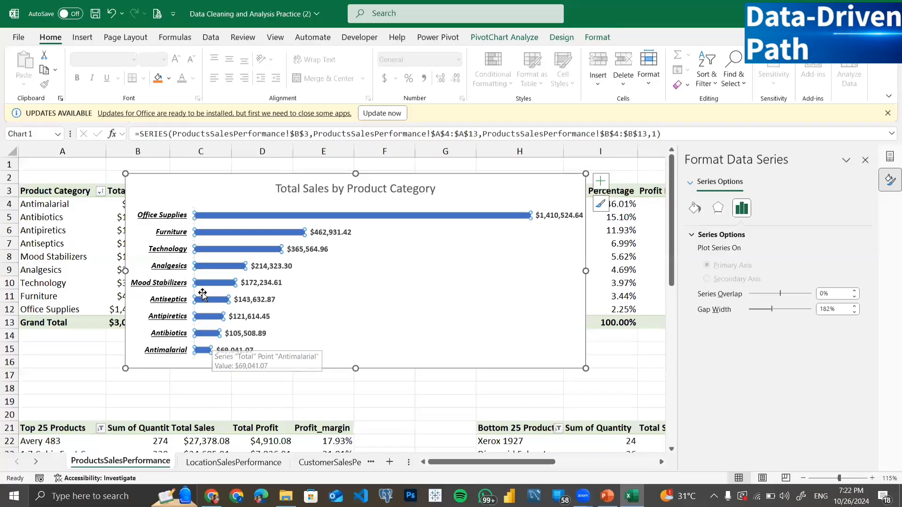
{"action": "left_click", "coordinate": [169, 78]}
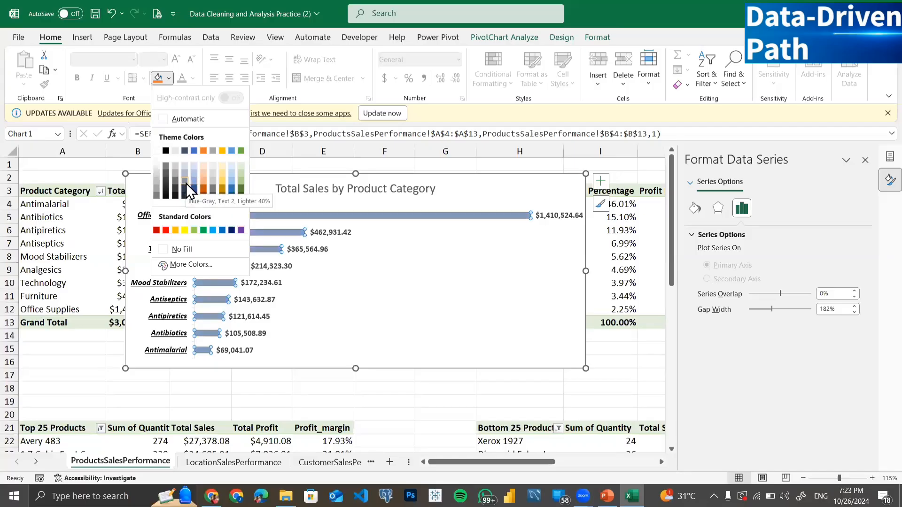
{"action": "key", "text": "Escape"}
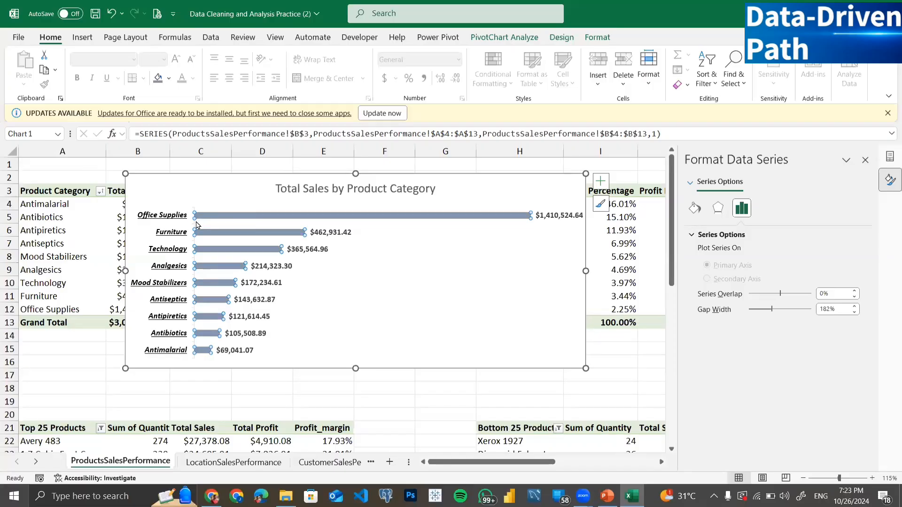
Fill only the Office Supplies bar with a darker blue-gray shade to make it stand out
{"action": "mouse_move", "coordinate": [225, 218]}
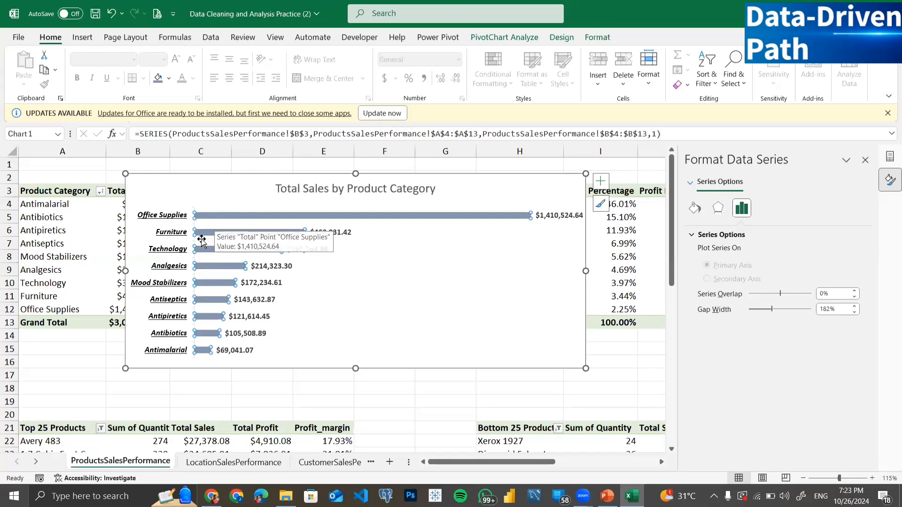
{"action": "left_click", "coordinate": [246, 216]}
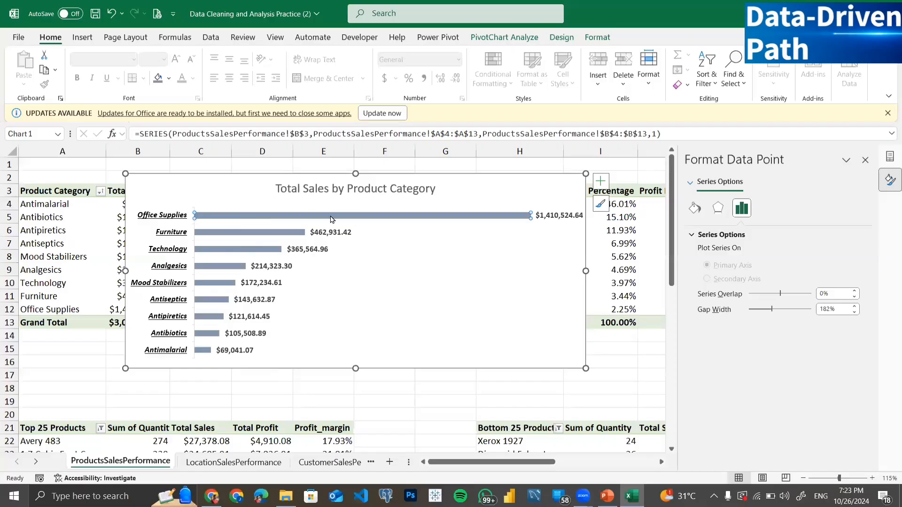
{"action": "mouse_move", "coordinate": [356, 219]}
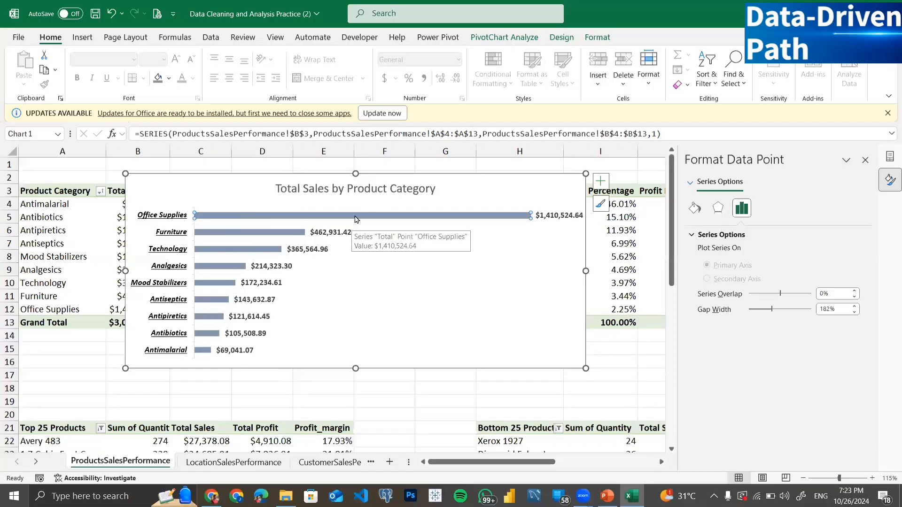
{"action": "left_click", "coordinate": [169, 78]}
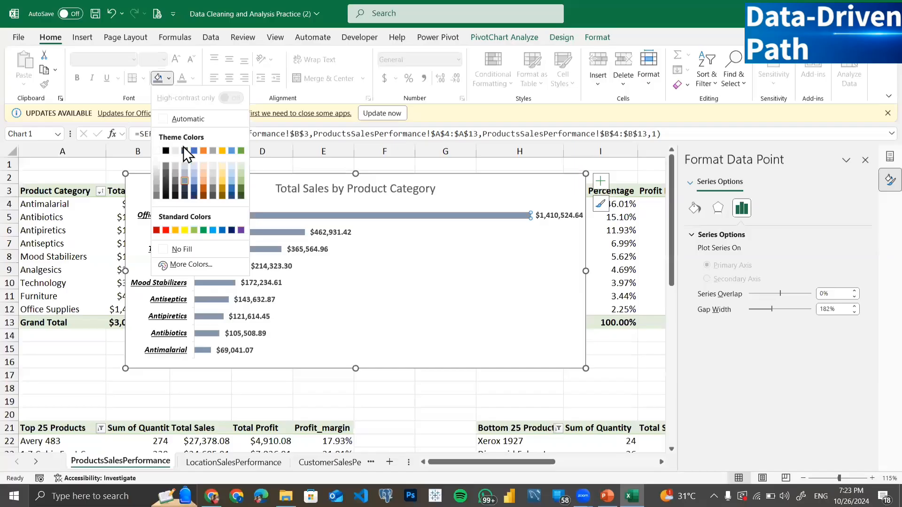
{"action": "left_click", "coordinate": [185, 187]}
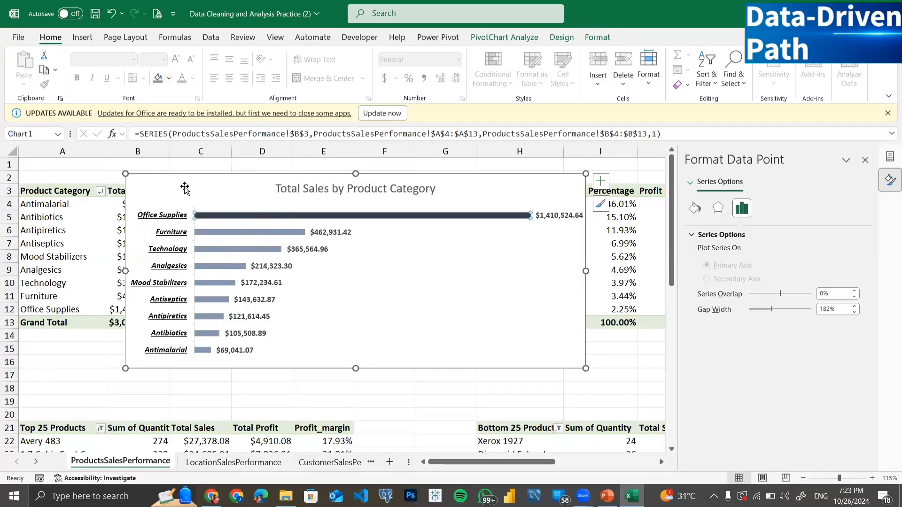
{"action": "left_click", "coordinate": [113, 161]}
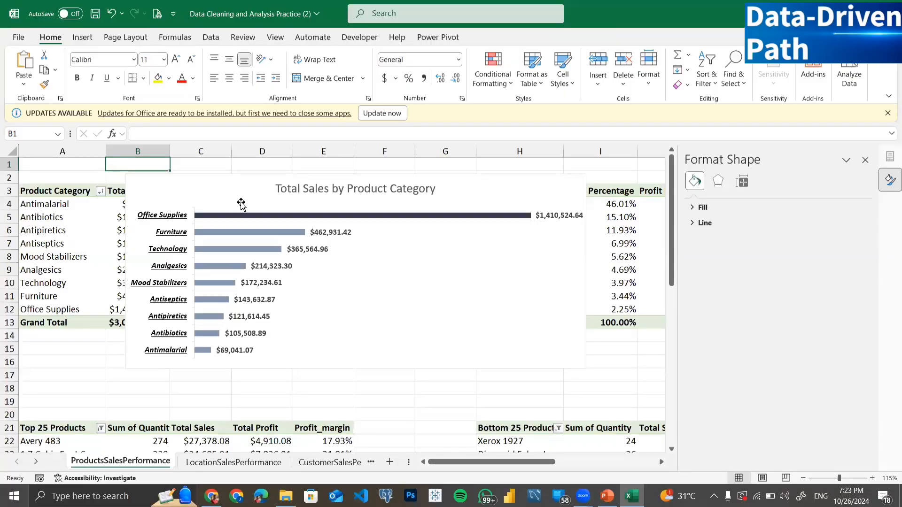
Make the chart title bold, underlined and dark blue, and move it to the chart's upper-left corner
{"action": "left_click", "coordinate": [316, 192]}
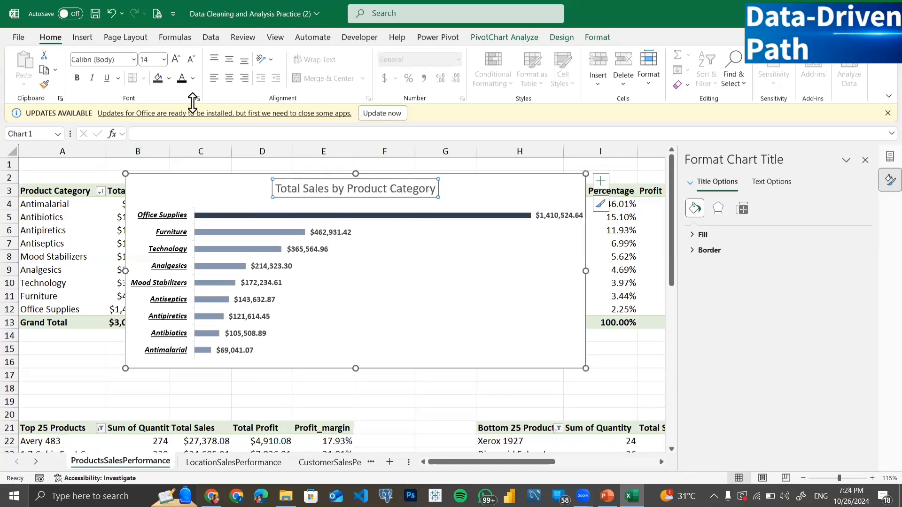
{"action": "left_click", "coordinate": [81, 78]}
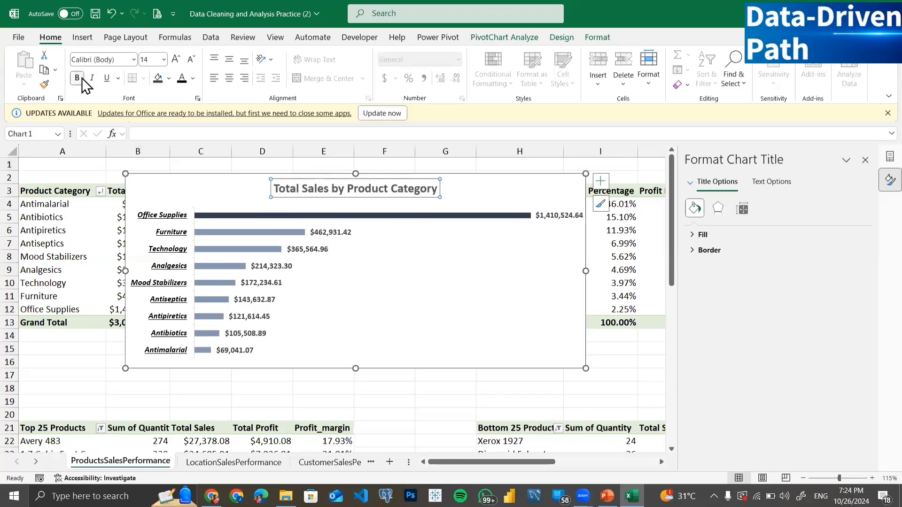
{"action": "left_click", "coordinate": [191, 79]}
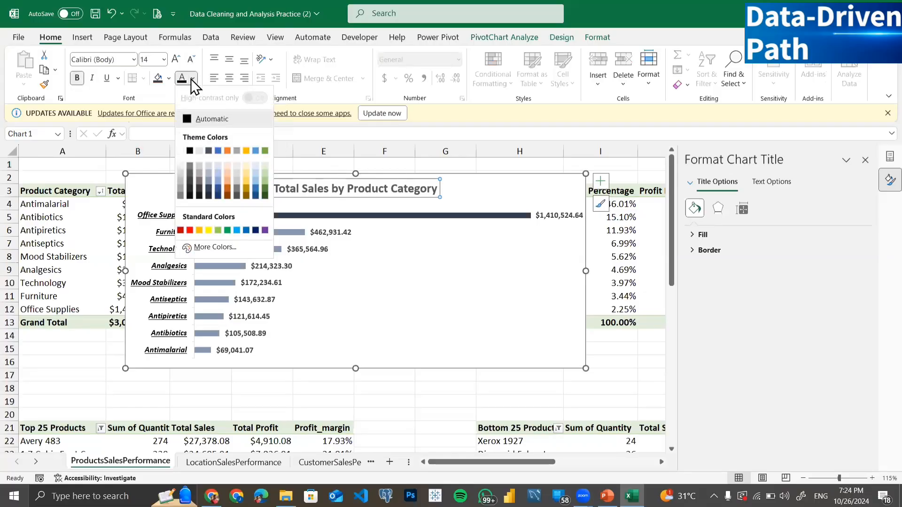
{"action": "left_click", "coordinate": [217, 192]}
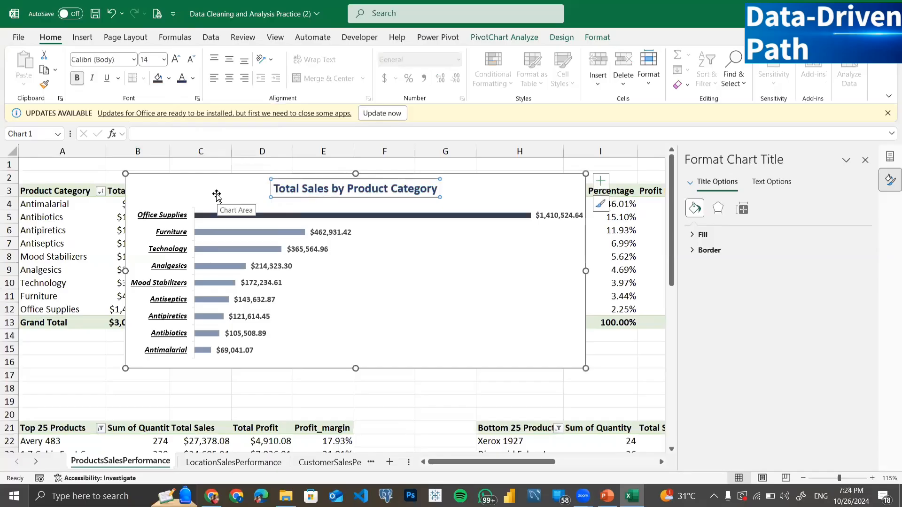
{"action": "left_click", "coordinate": [106, 81]}
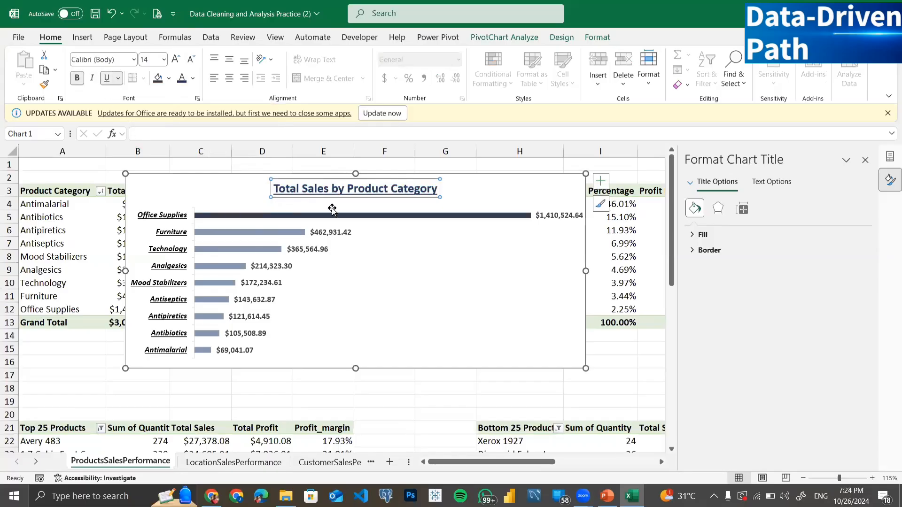
{"action": "left_click_drag", "start_coordinate": [323, 196], "coordinate": [183, 195]}
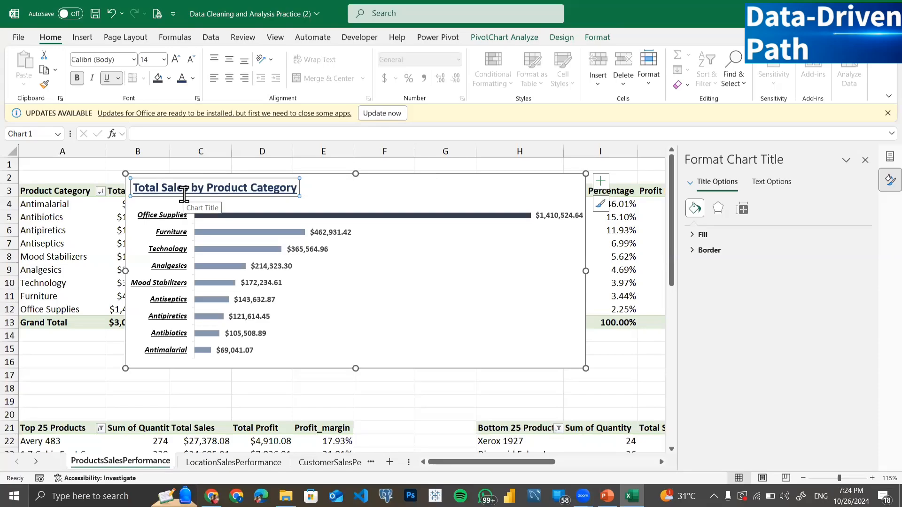
{"action": "left_click", "coordinate": [405, 389]}
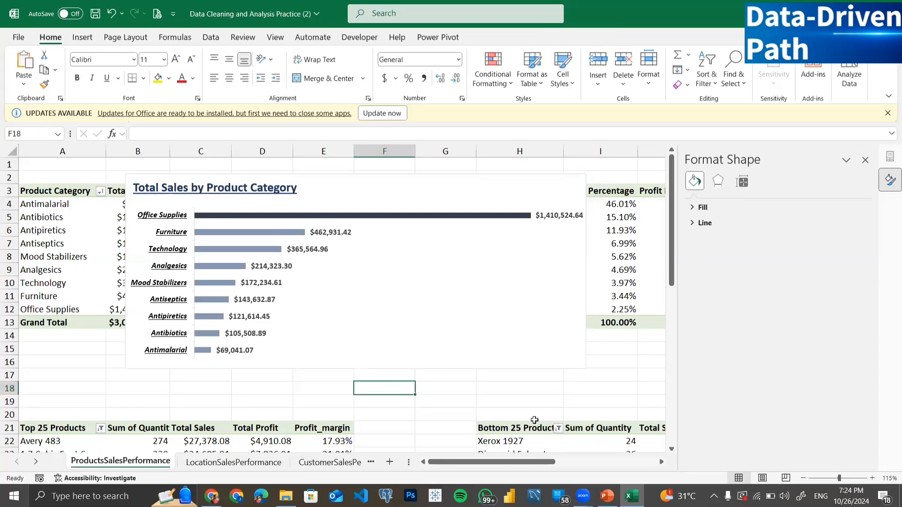